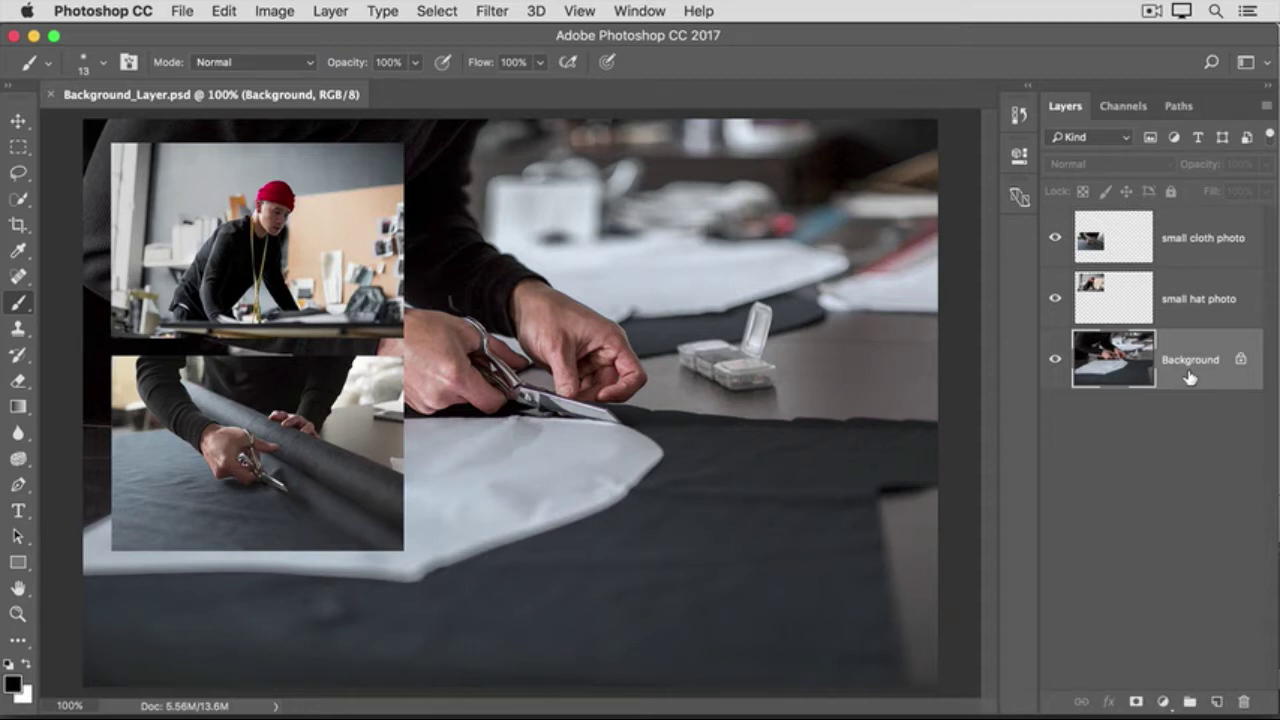
Step: Try to move the Background layer above small cloth photo, and small hat photo beneath the Background layer
{"action": "left_click_drag", "start_coordinate": [1194, 374], "coordinate": [1190, 253]}
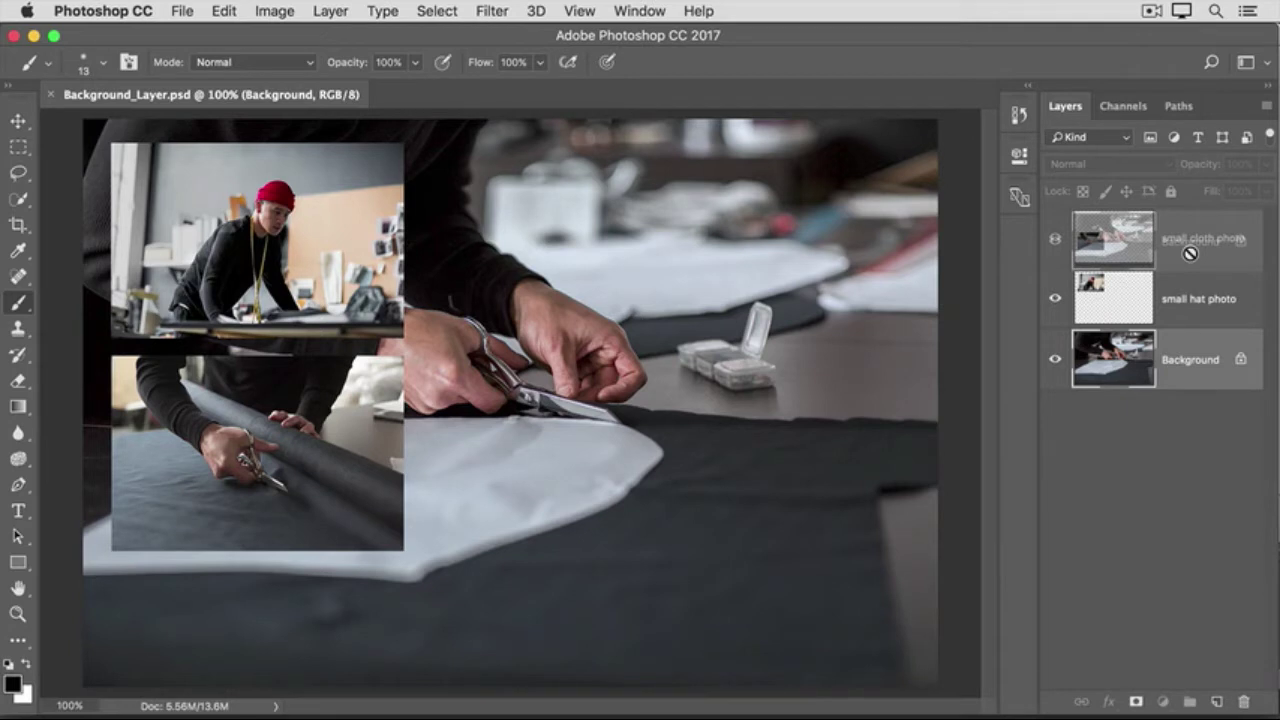
{"action": "left_click_drag", "start_coordinate": [1190, 253], "coordinate": [1191, 256]}
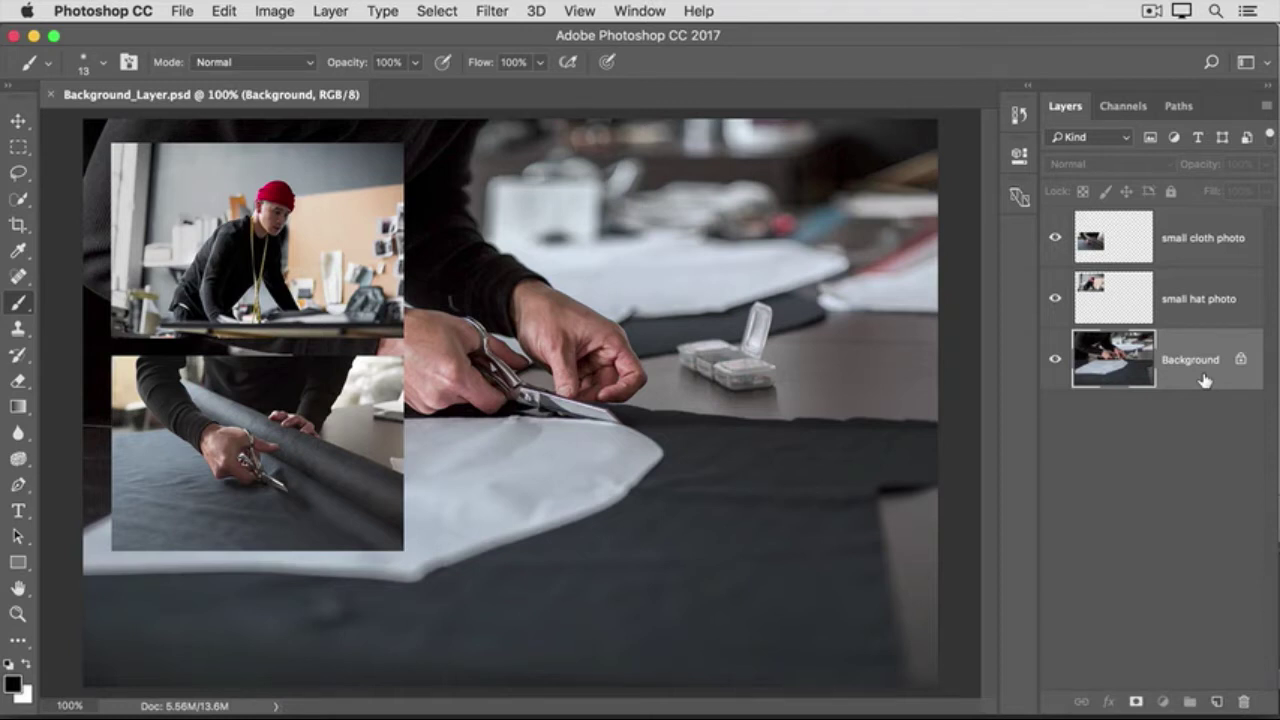
{"action": "left_click_drag", "start_coordinate": [1183, 278], "coordinate": [1189, 404]}
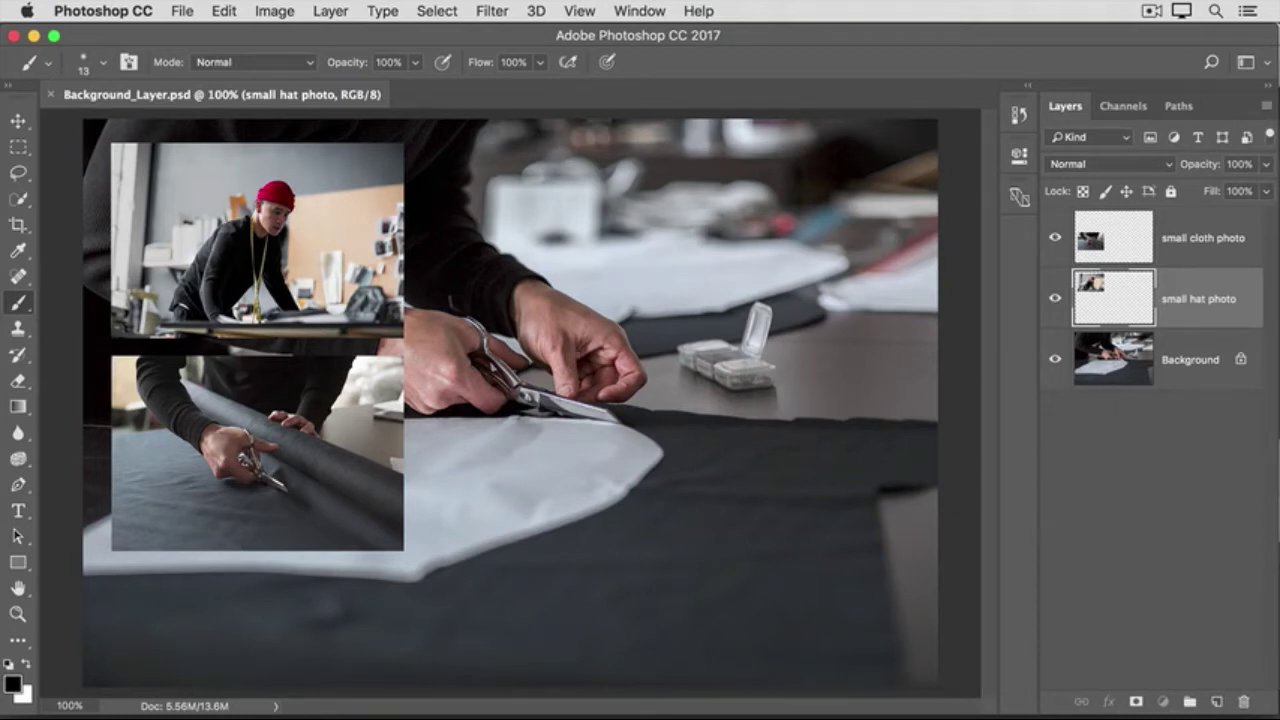
Step: Try to shift the locked Background layer's photo sideways on the canvas with the Move tool
{"action": "left_click", "coordinate": [1192, 374]}
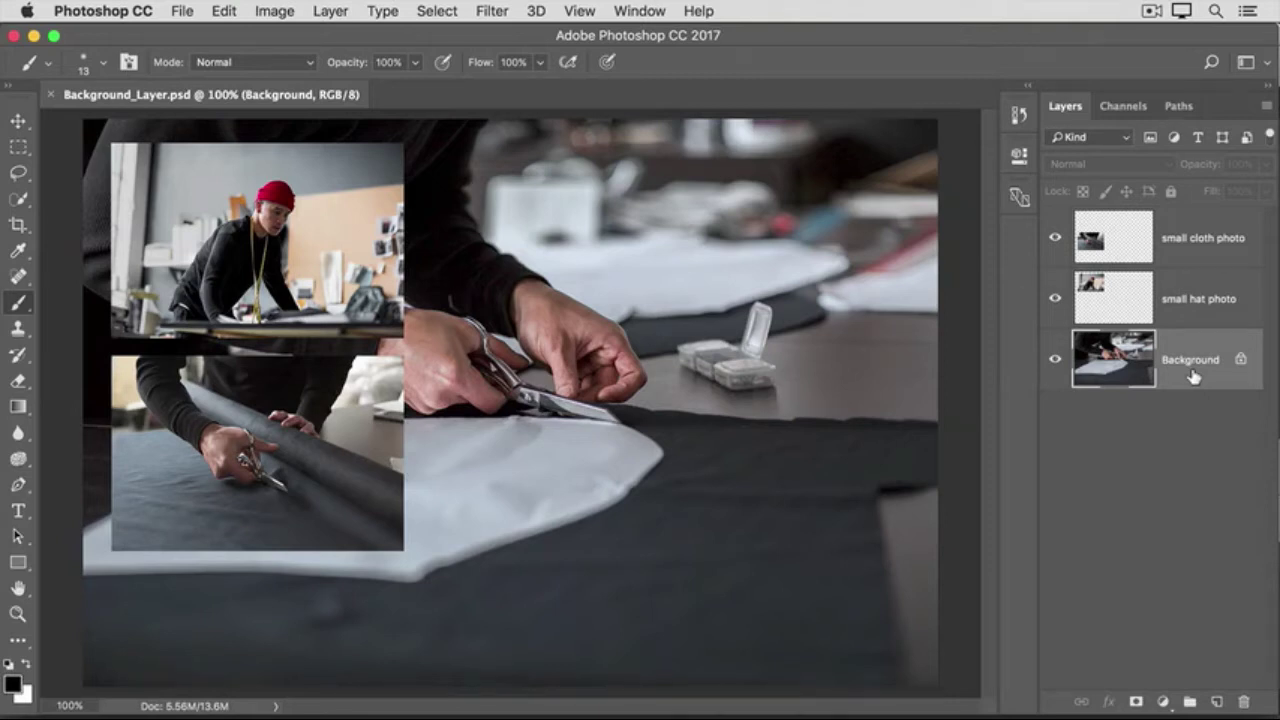
{"action": "left_click", "coordinate": [19, 121]}
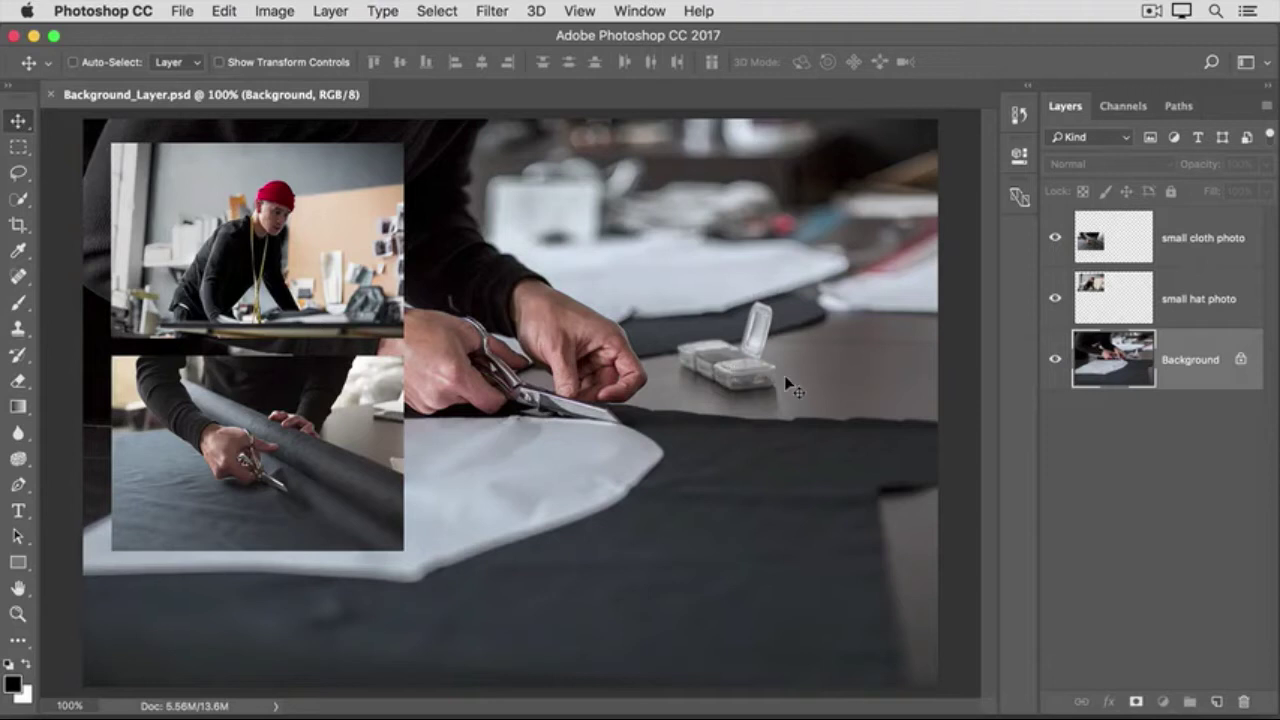
{"action": "left_click_drag", "start_coordinate": [807, 379], "coordinate": [672, 383]}
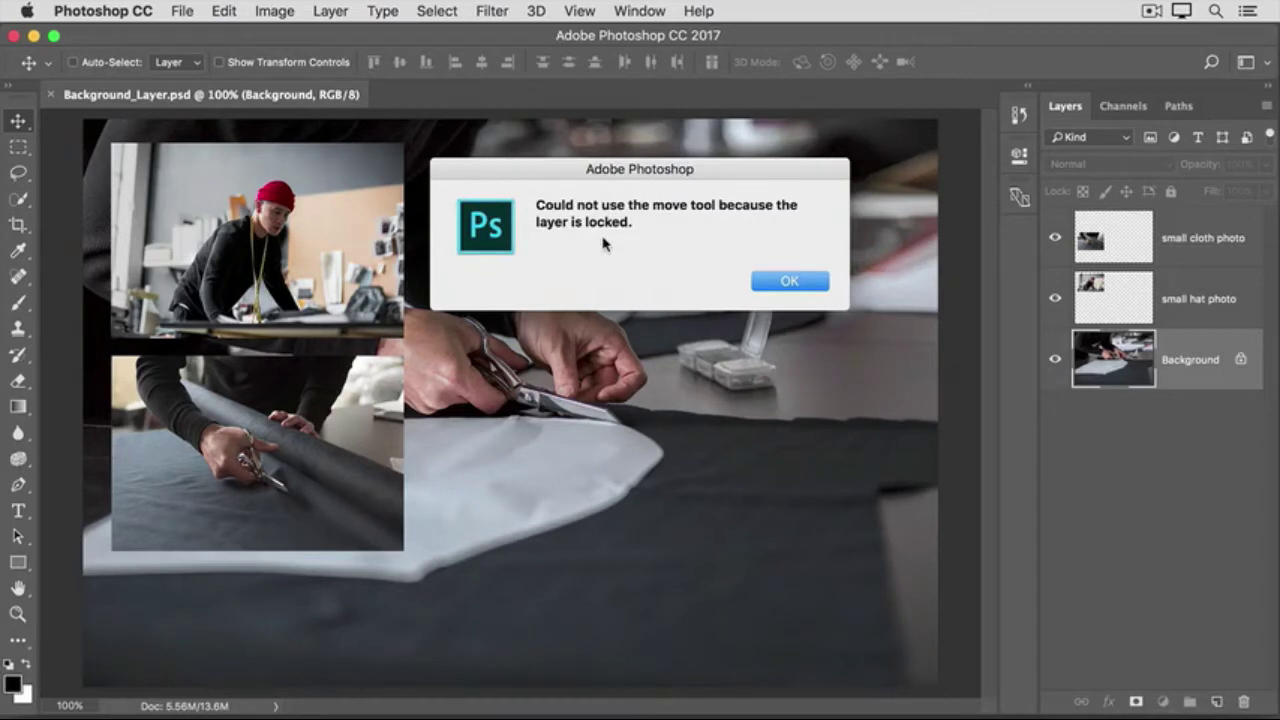
{"action": "left_click", "coordinate": [815, 286]}
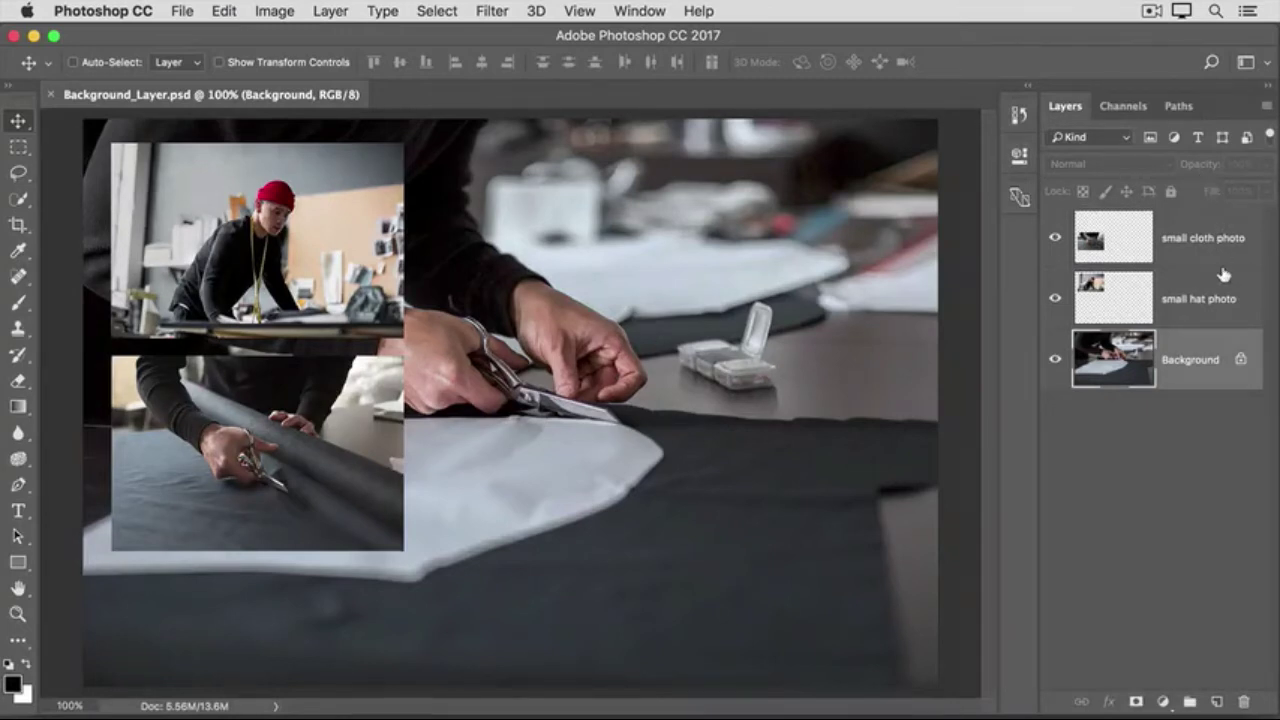
Step: Unlock the Background layer and move its photo horizontally to the right, exposing transparency along the canvas's left side
{"action": "left_click", "coordinate": [1240, 361]}
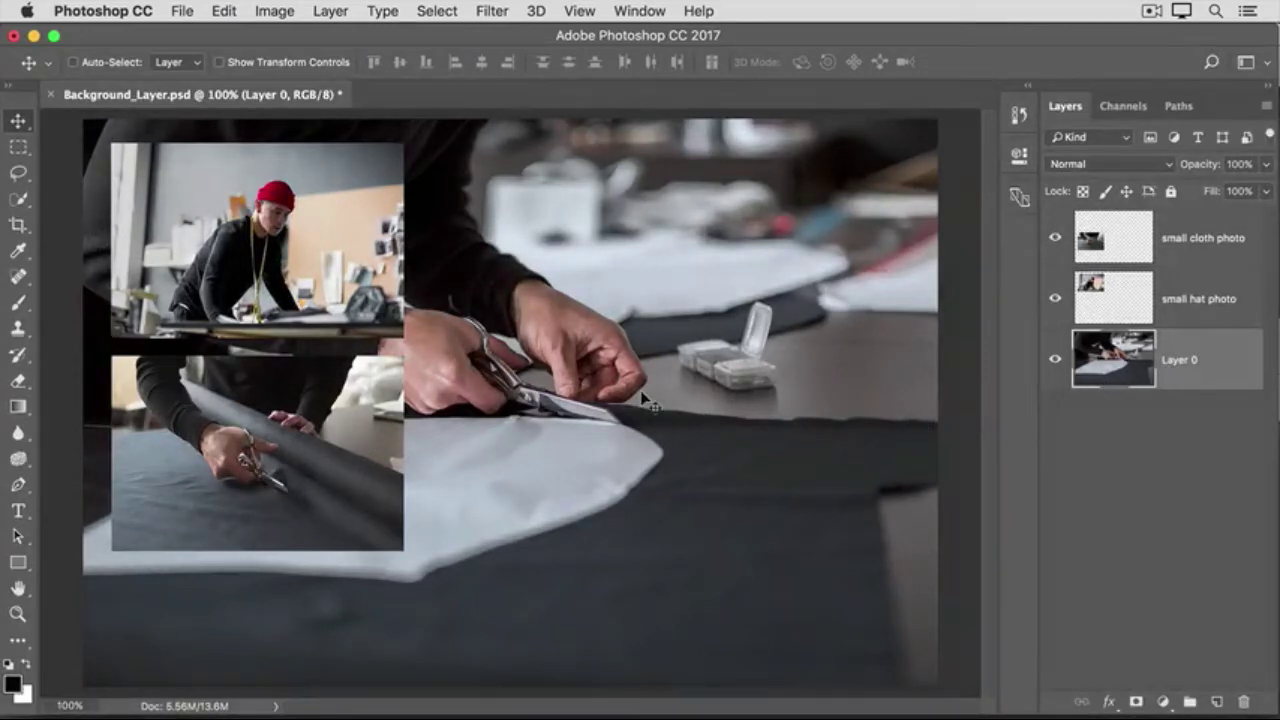
{"action": "left_click_drag", "start_coordinate": [645, 400], "coordinate": [889, 403]}
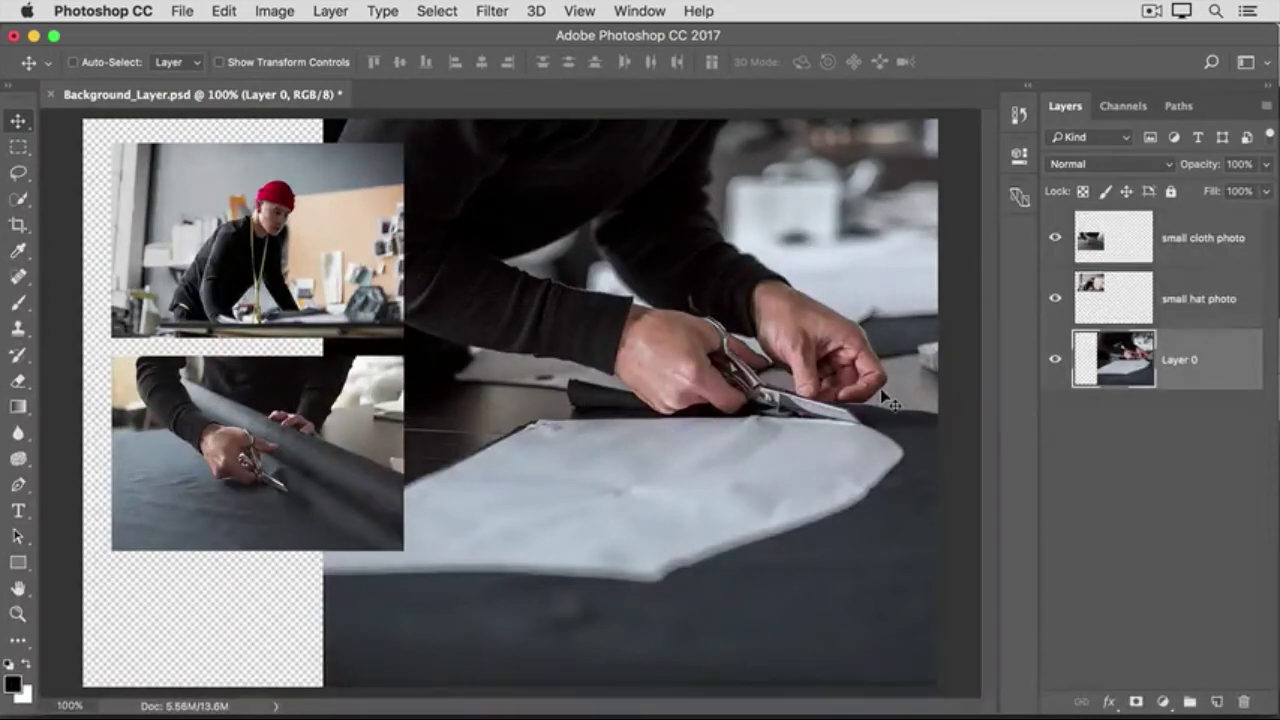
{"action": "left_click", "coordinate": [330, 22]}
{"action": "mouse_move", "coordinate": [415, 36]}
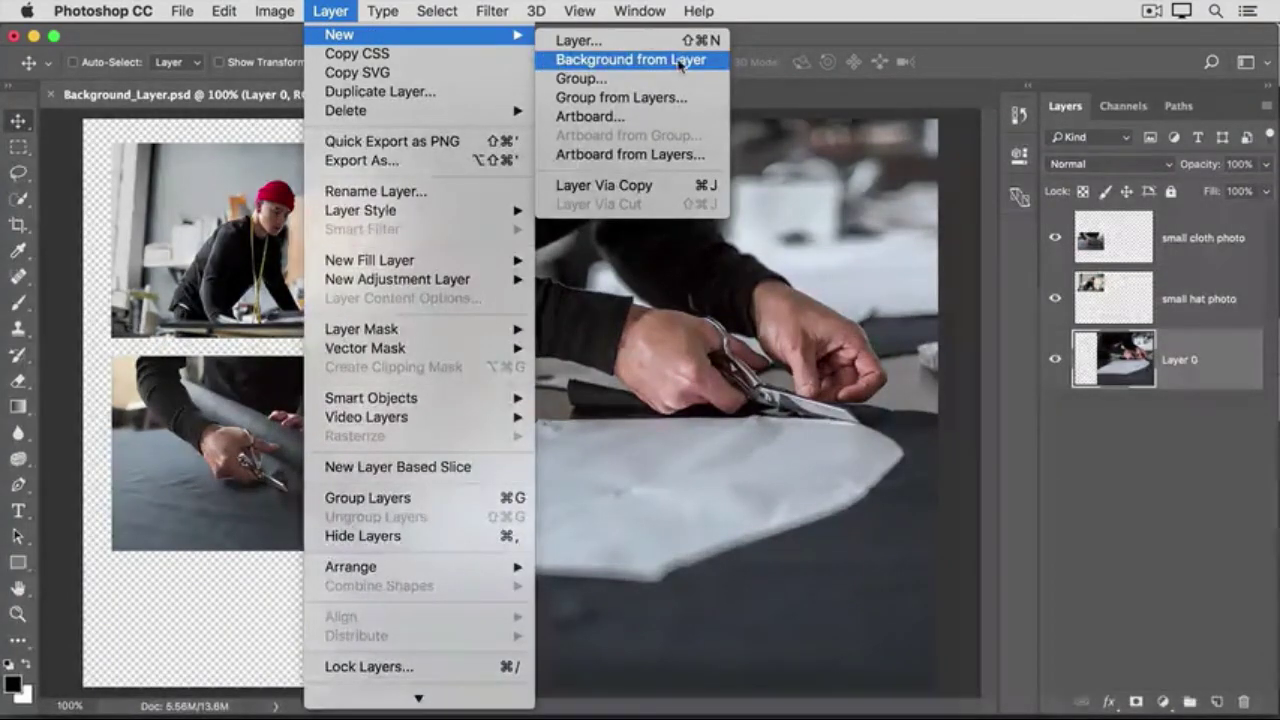
{"action": "left_click", "coordinate": [805, 42]}
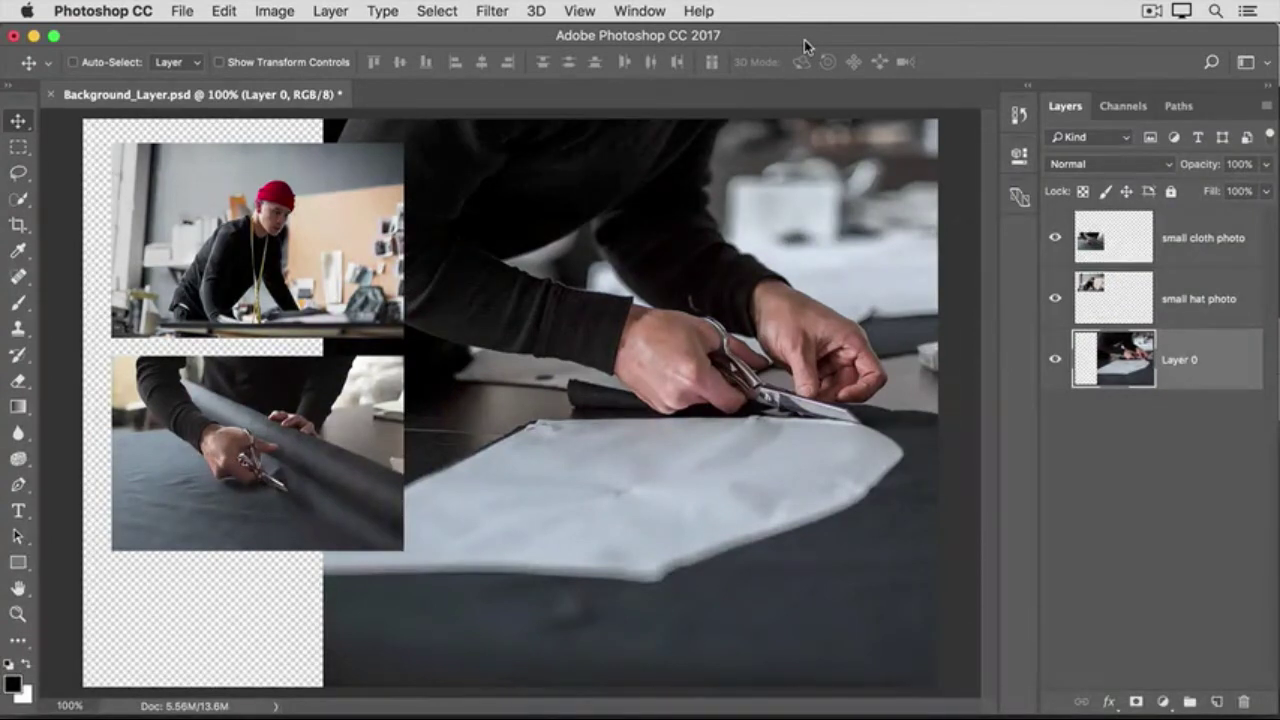
Step: Create a new empty layer and place it beneath Layer 0 at the bottom of the layer stack
{"action": "left_click", "coordinate": [1218, 704]}
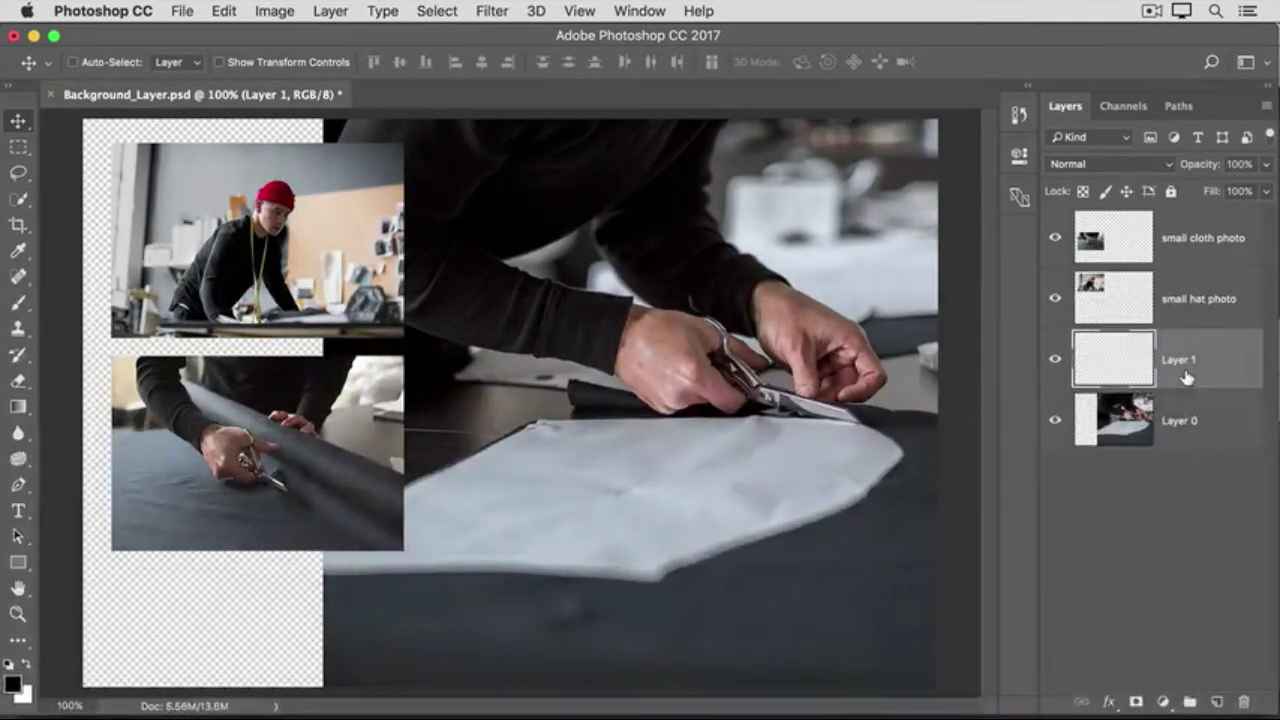
{"action": "left_click_drag", "start_coordinate": [1217, 371], "coordinate": [1220, 450]}
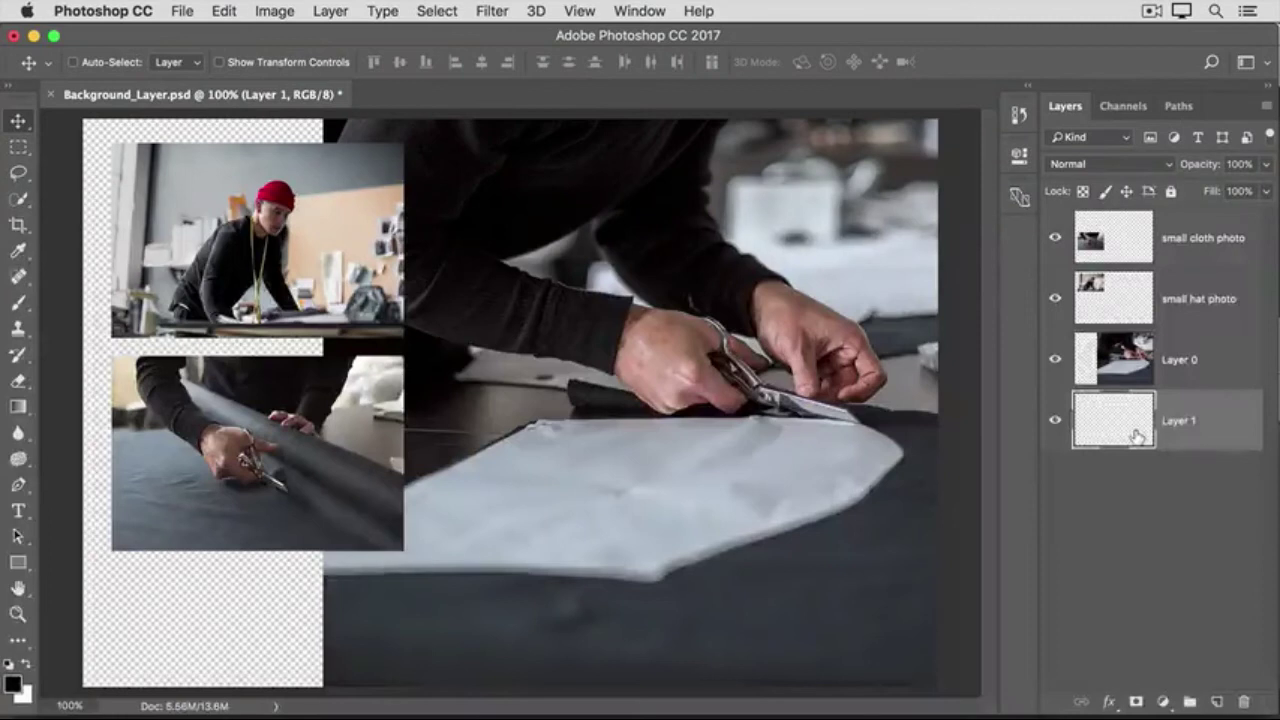
Step: Fill Layer 1 with White in Normal mode at 100% opacity
{"action": "left_click", "coordinate": [222, 12]}
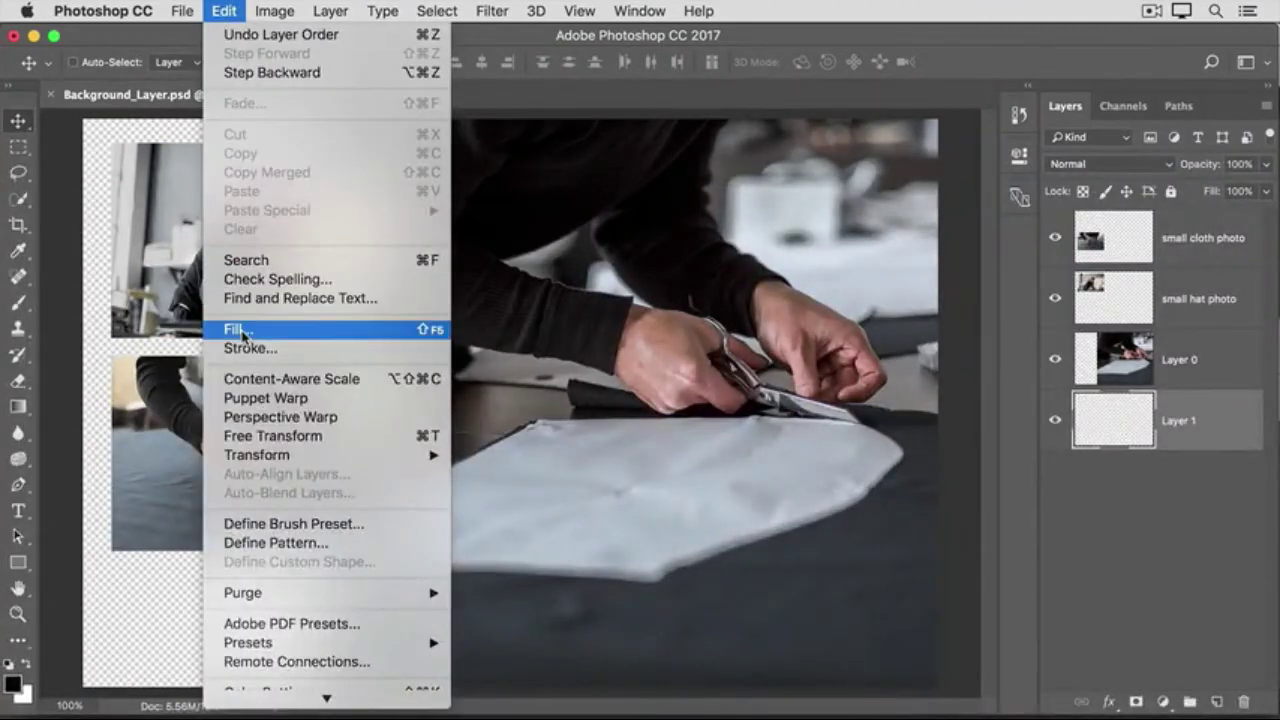
{"action": "left_click", "coordinate": [238, 330]}
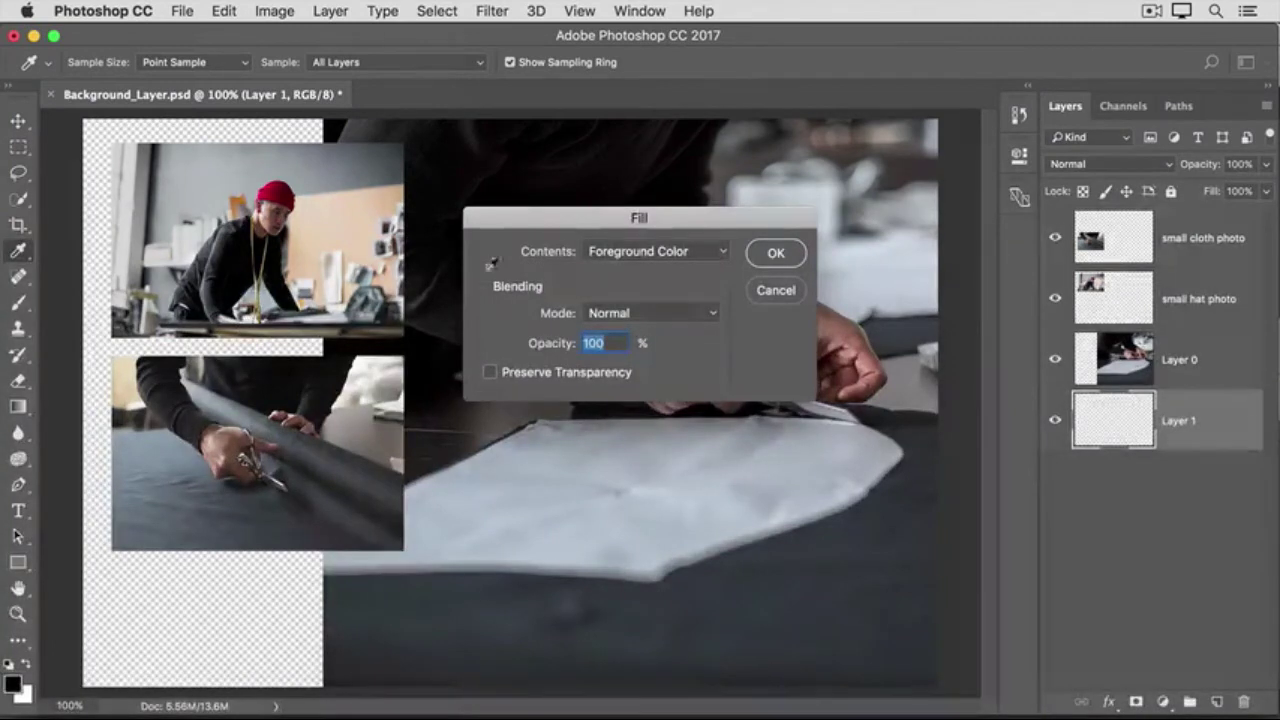
{"action": "left_click", "coordinate": [723, 253]}
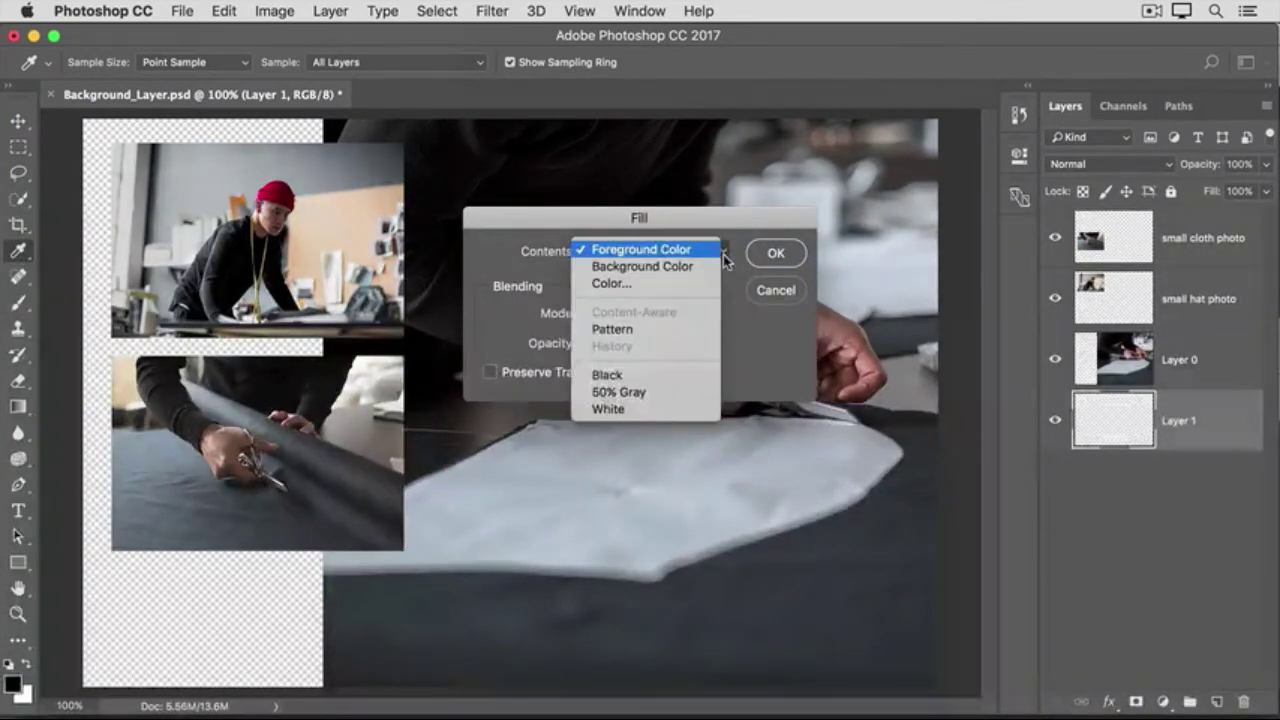
{"action": "left_click", "coordinate": [710, 408]}
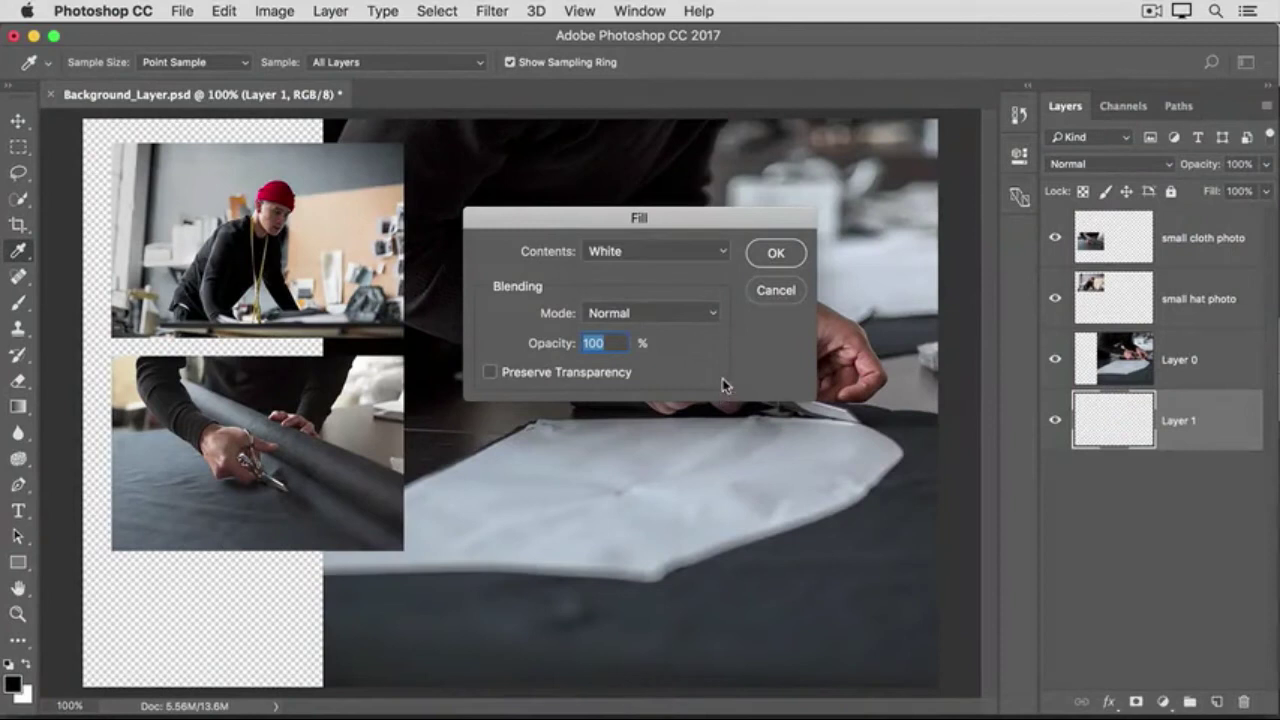
{"action": "left_click", "coordinate": [775, 253]}
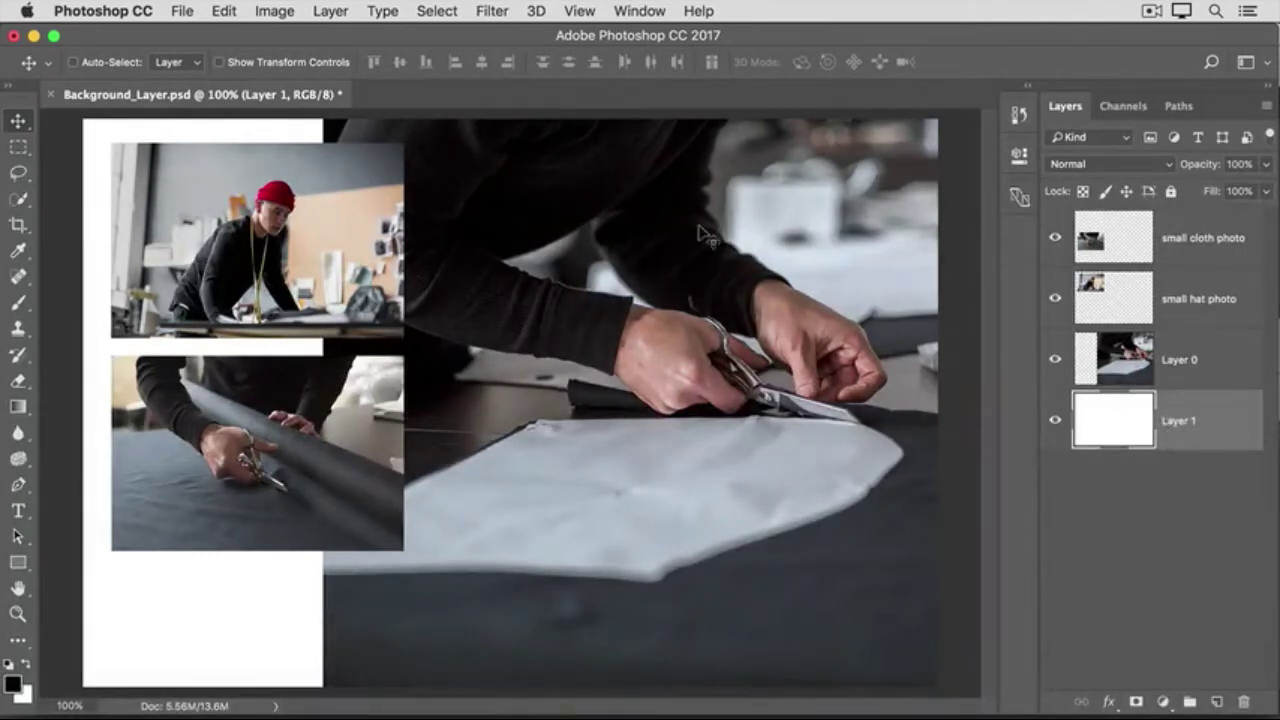
Step: Convert the white Layer 1 into the Background layer and try to move it
{"action": "left_click", "coordinate": [330, 14]}
{"action": "mouse_move", "coordinate": [340, 34]}
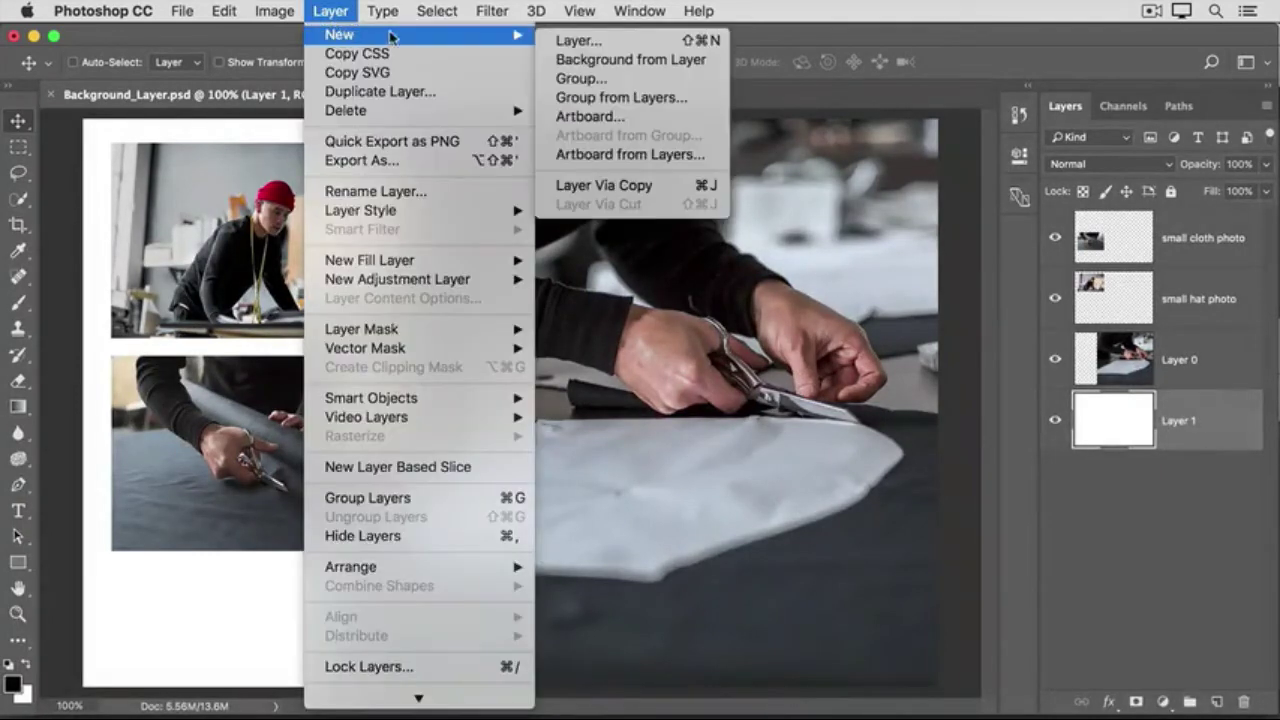
{"action": "left_click", "coordinate": [548, 60]}
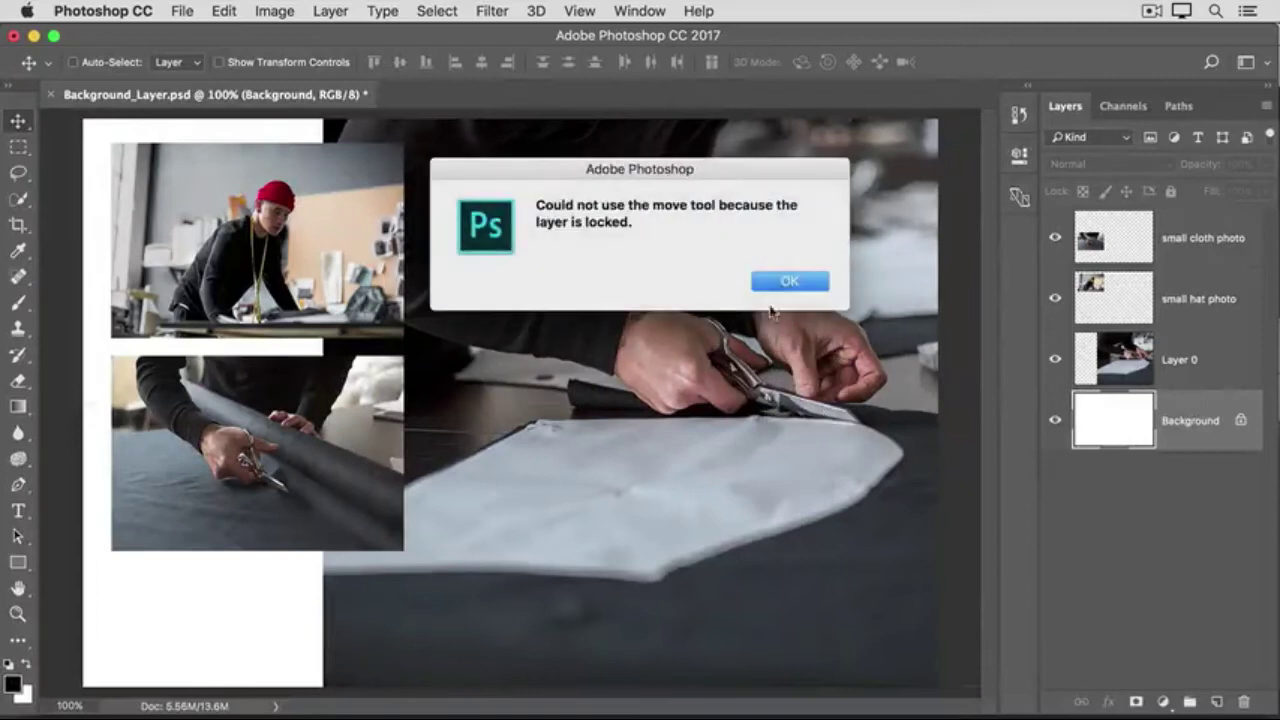
{"action": "left_click", "coordinate": [785, 284]}
{"action": "left_click_drag", "start_coordinate": [1224, 408], "coordinate": [1211, 333]}
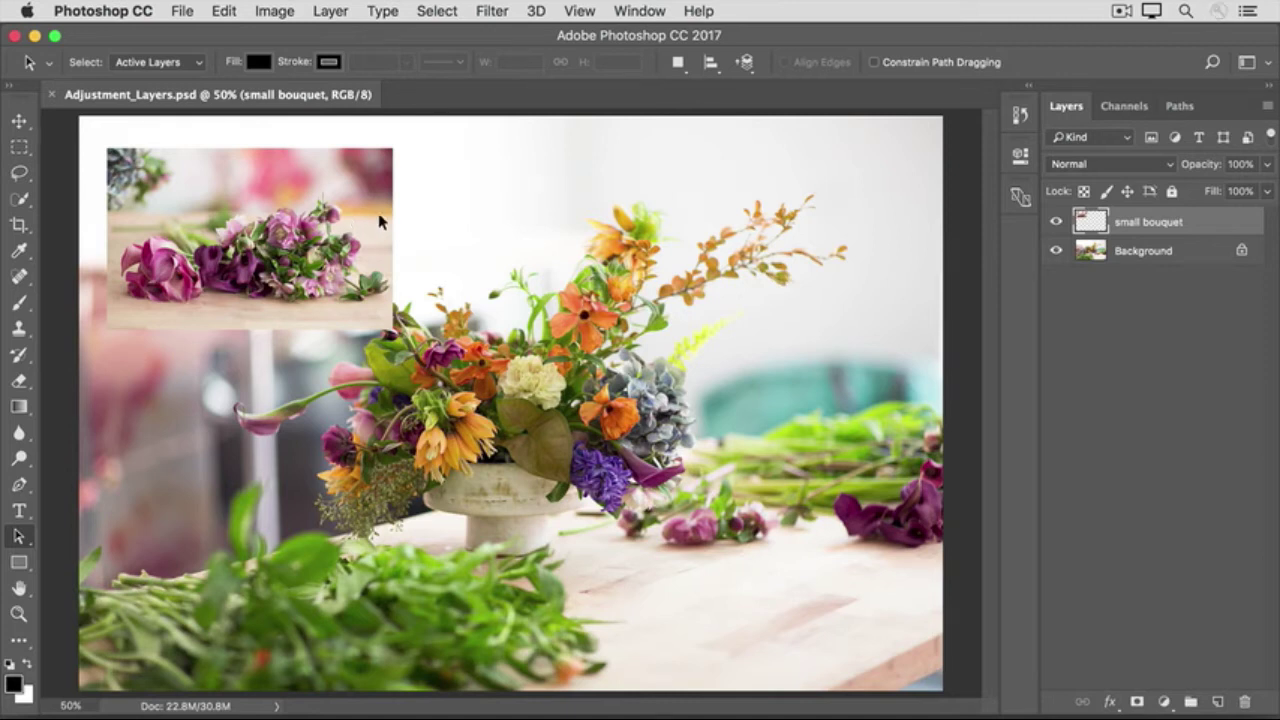
Step: Add a Black & White adjustment layer above small bouquet with Yellows at 105 and Greens at -15
{"action": "left_click", "coordinate": [1163, 704]}
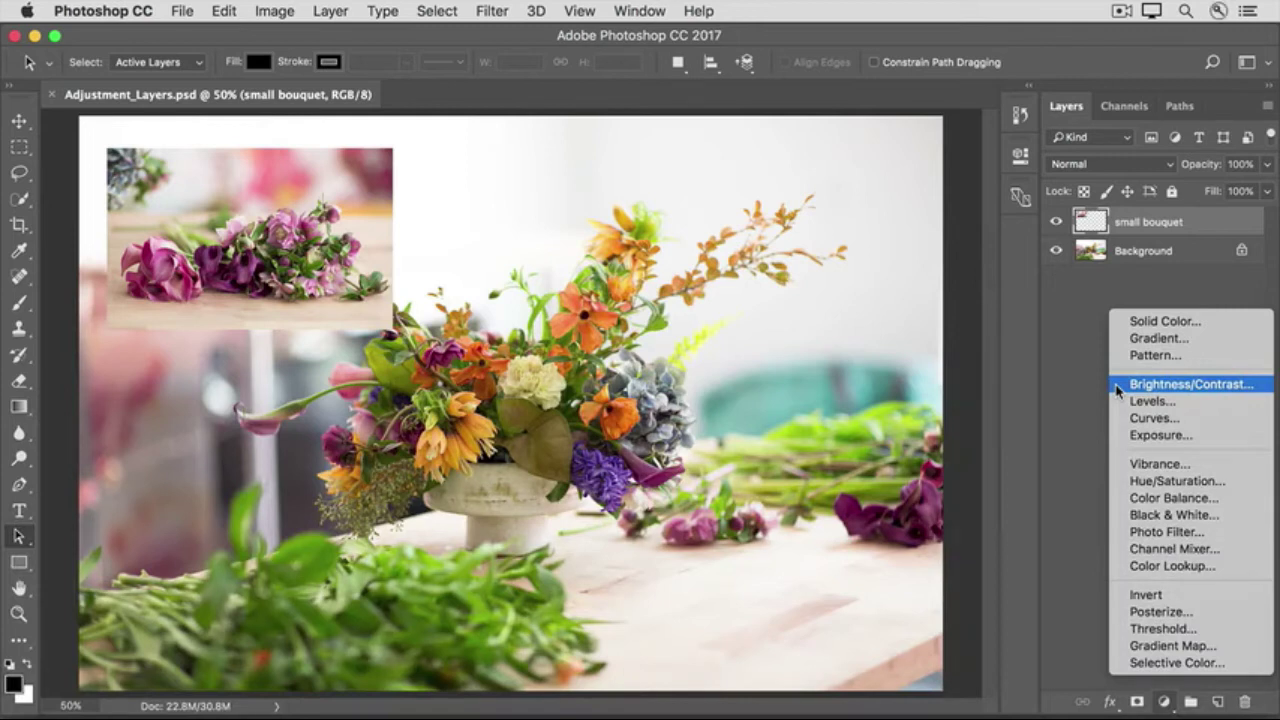
{"action": "left_click", "coordinate": [1122, 517]}
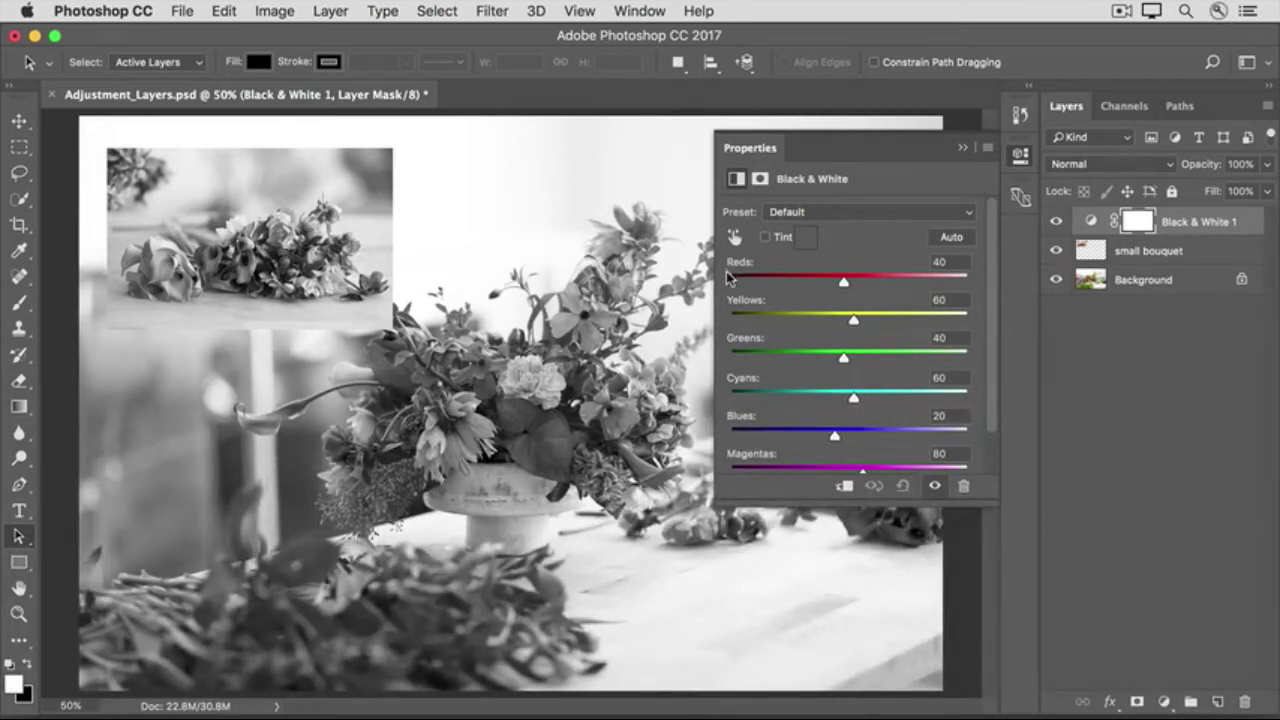
{"action": "left_click_drag", "start_coordinate": [855, 322], "coordinate": [874, 325]}
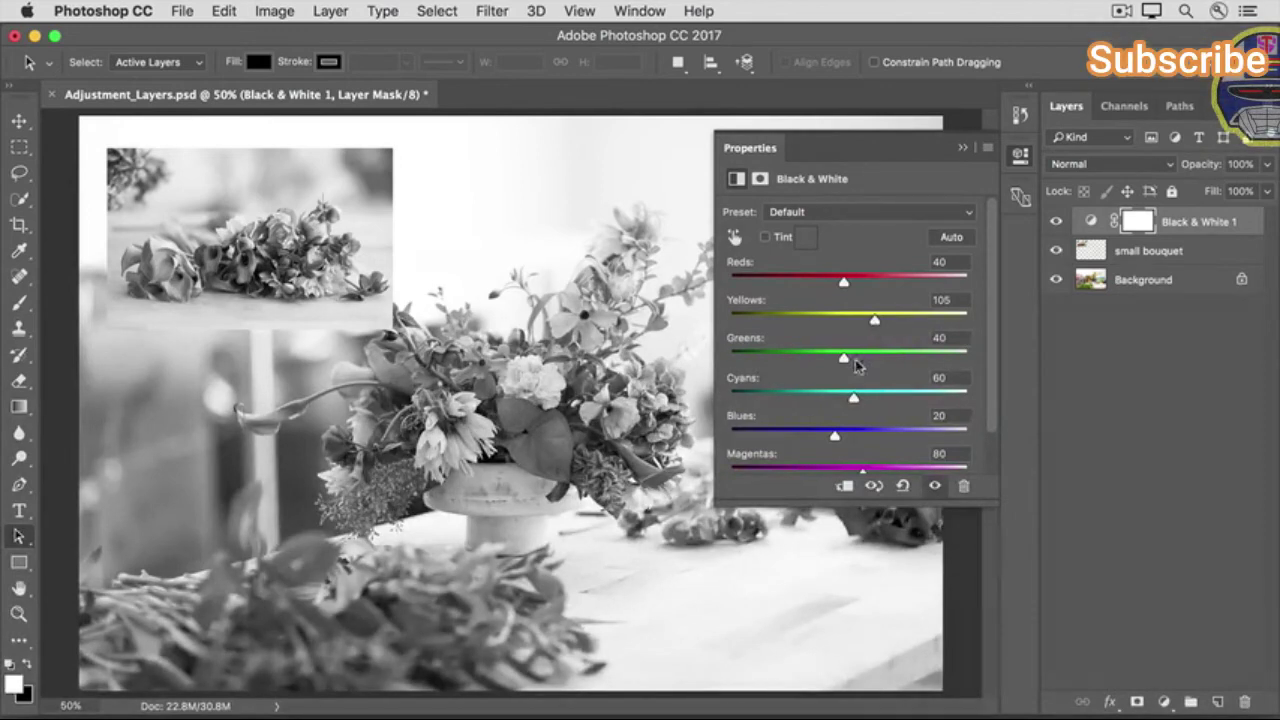
{"action": "left_click_drag", "start_coordinate": [843, 360], "coordinate": [817, 361]}
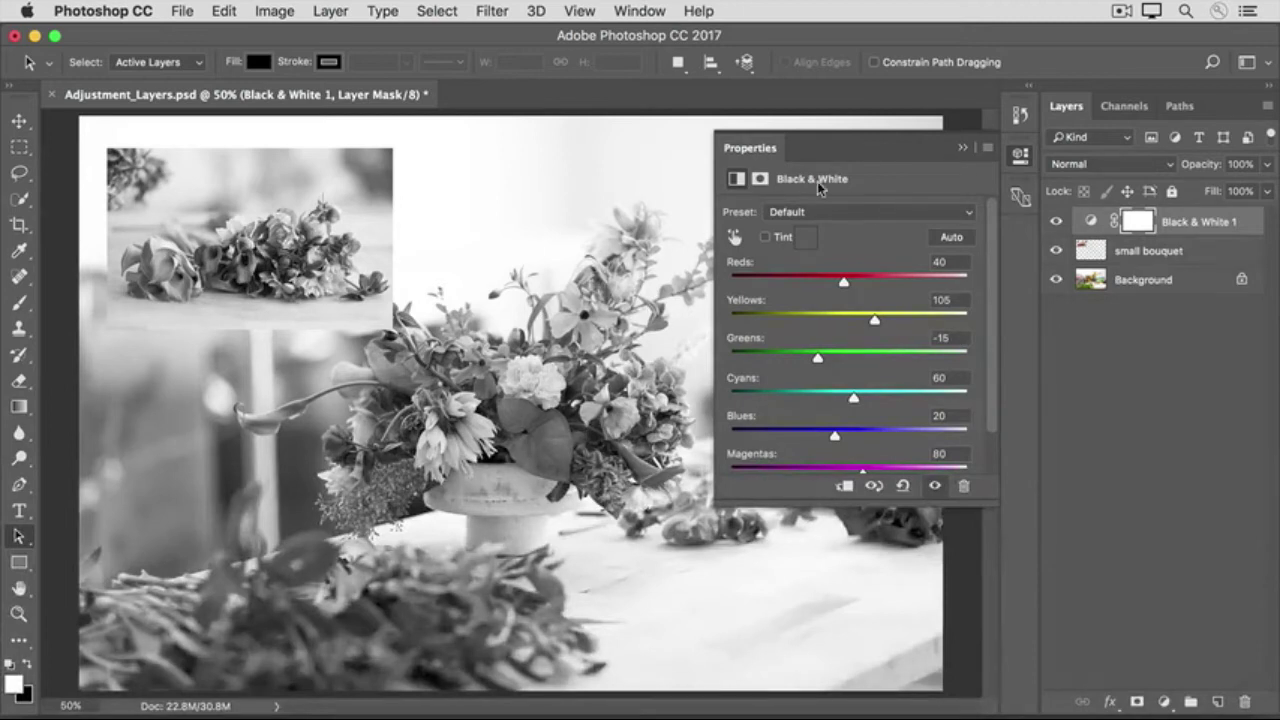
{"action": "left_click", "coordinate": [960, 152]}
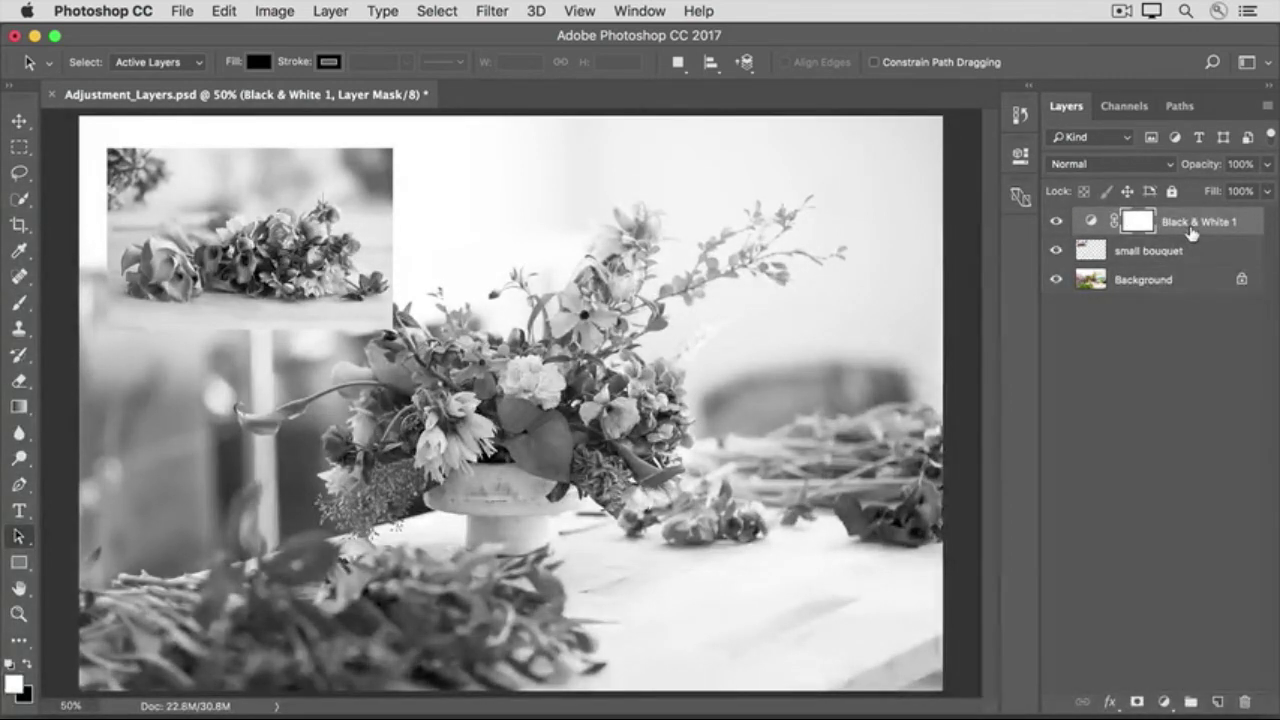
Step: Lighten the flower in the large bouquet with the Black & White on-image adjustment, bringing Reds to 56
{"action": "left_click", "coordinate": [1019, 160]}
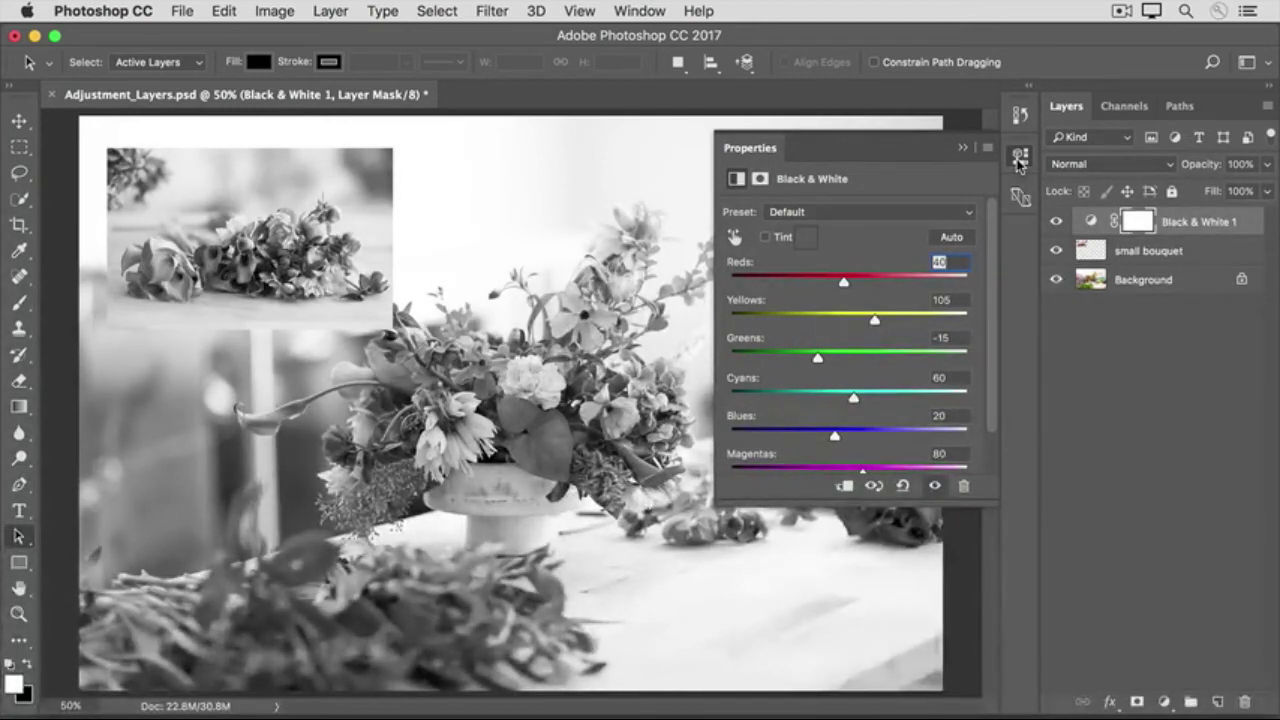
{"action": "left_click", "coordinate": [734, 239]}
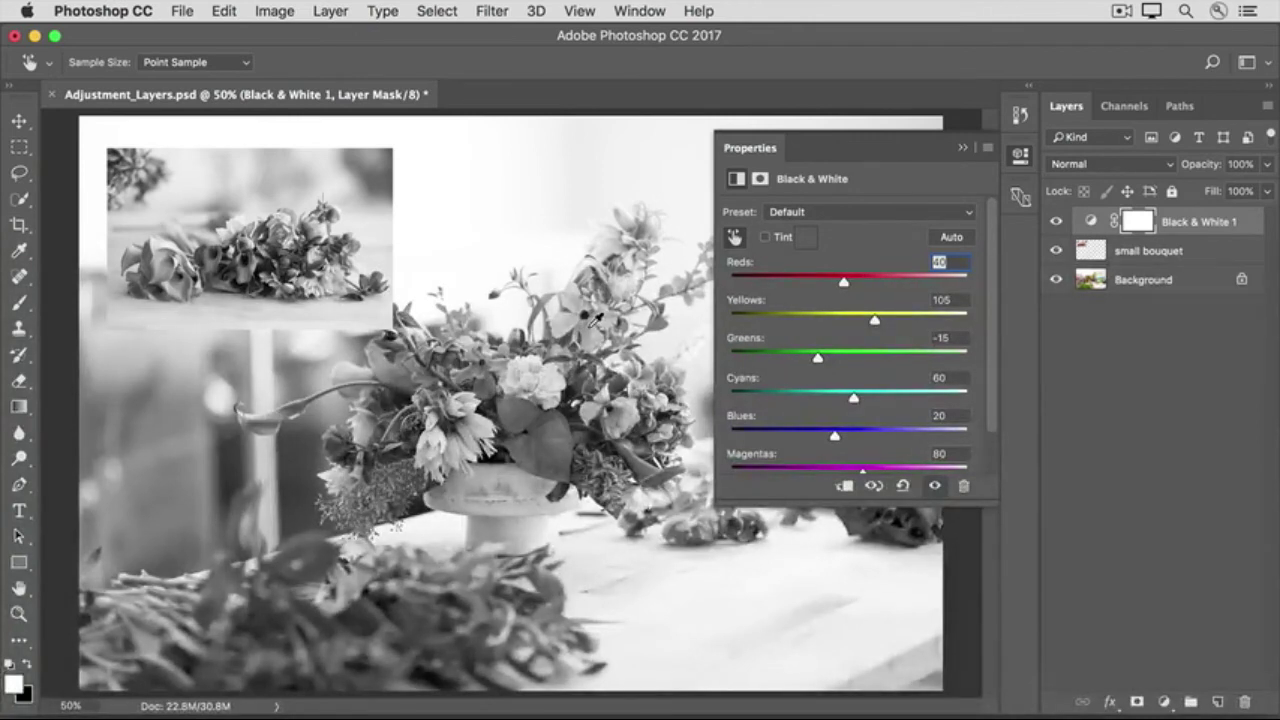
{"action": "left_click_drag", "start_coordinate": [593, 320], "coordinate": [566, 335]}
{"action": "left_click_drag", "start_coordinate": [576, 334], "coordinate": [596, 318]}
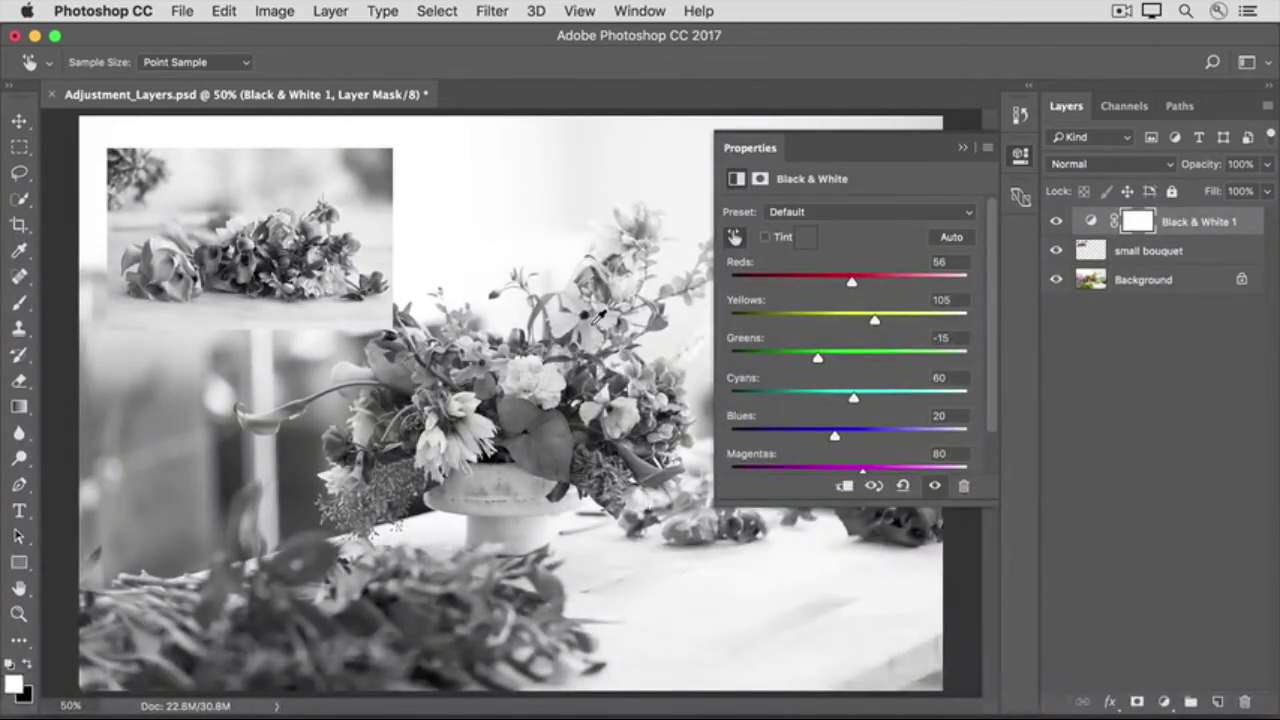
{"action": "left_click", "coordinate": [964, 149]}
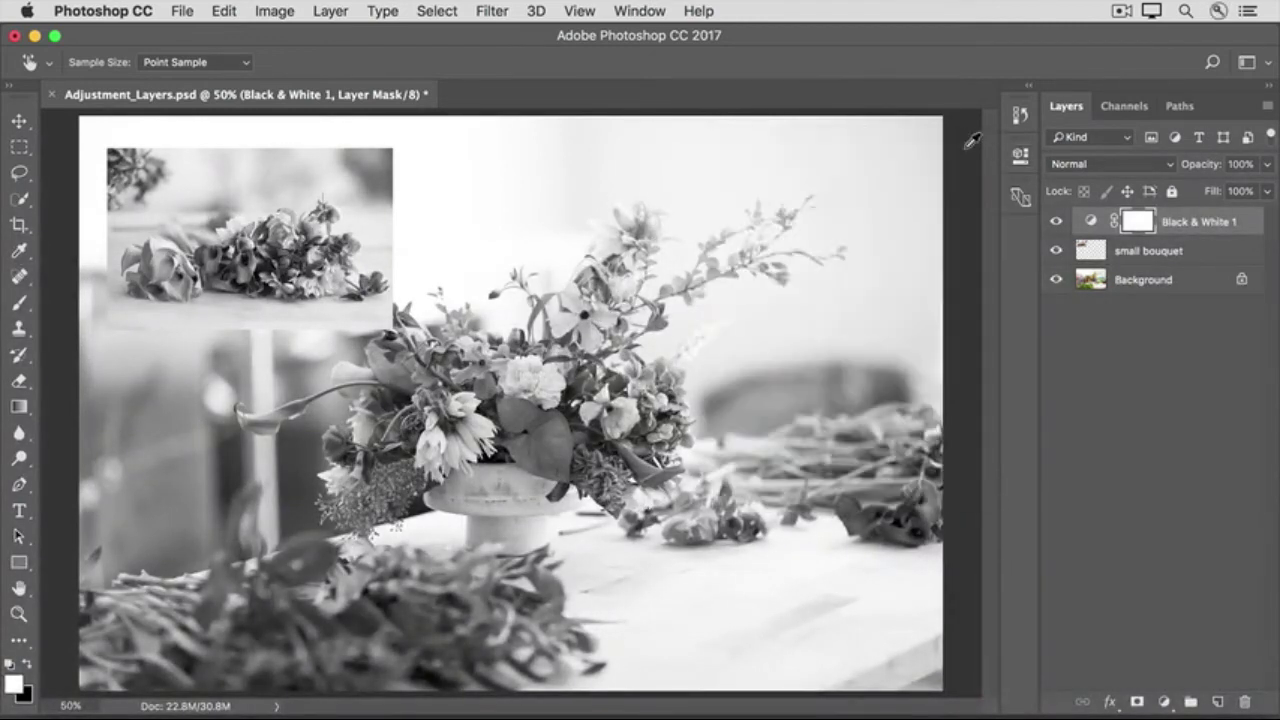
{"action": "key", "text": "a"}
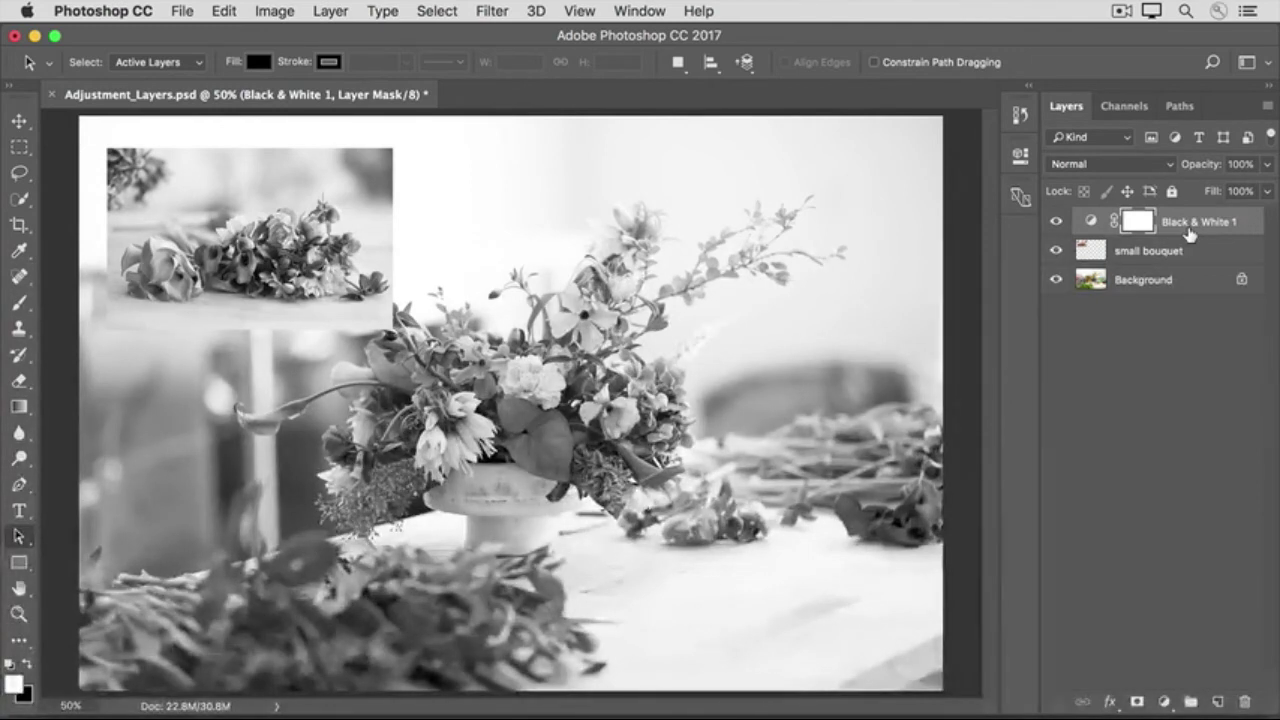
Step: Move the Black & White adjustment layer between small bouquet and Background, and save the document
{"action": "left_click_drag", "start_coordinate": [1189, 228], "coordinate": [1189, 266]}
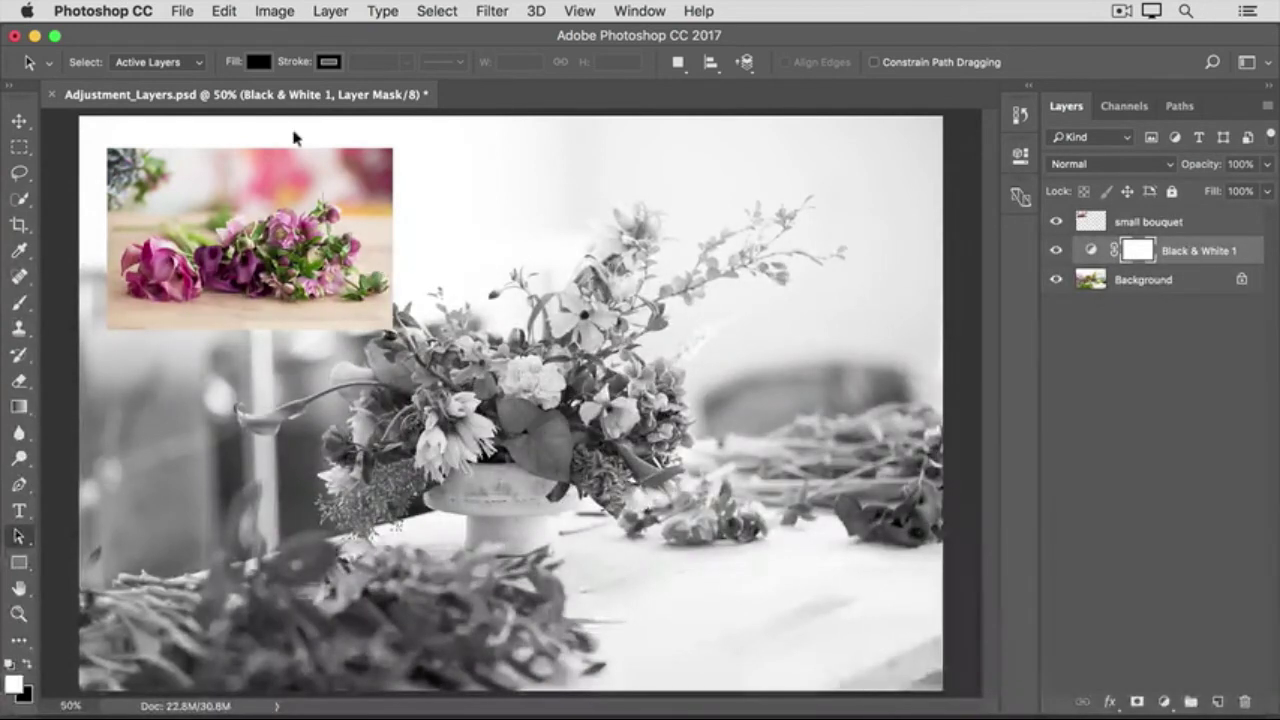
{"action": "left_click", "coordinate": [174, 12]}
{"action": "left_click", "coordinate": [214, 216]}
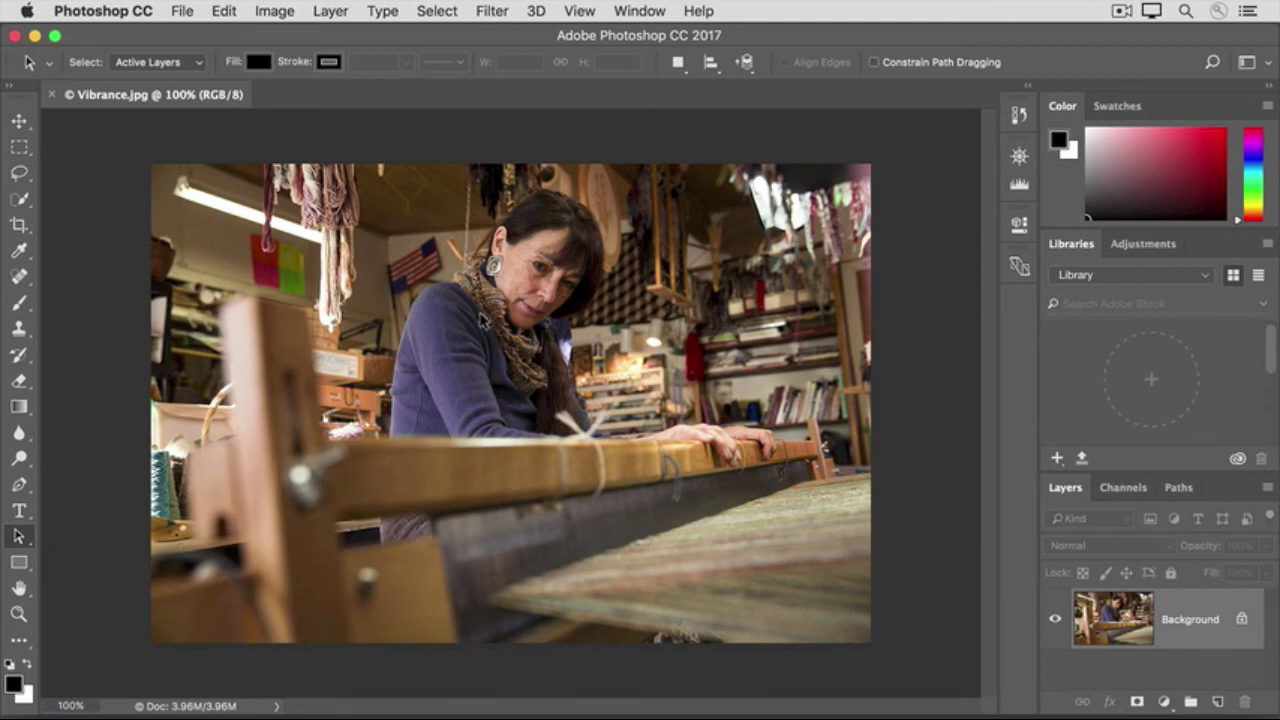
Step: Start a direct Vibrance adjustment on the Background photo, try Saturation at +62, and reset Saturation to 0
{"action": "left_click", "coordinate": [278, 15]}
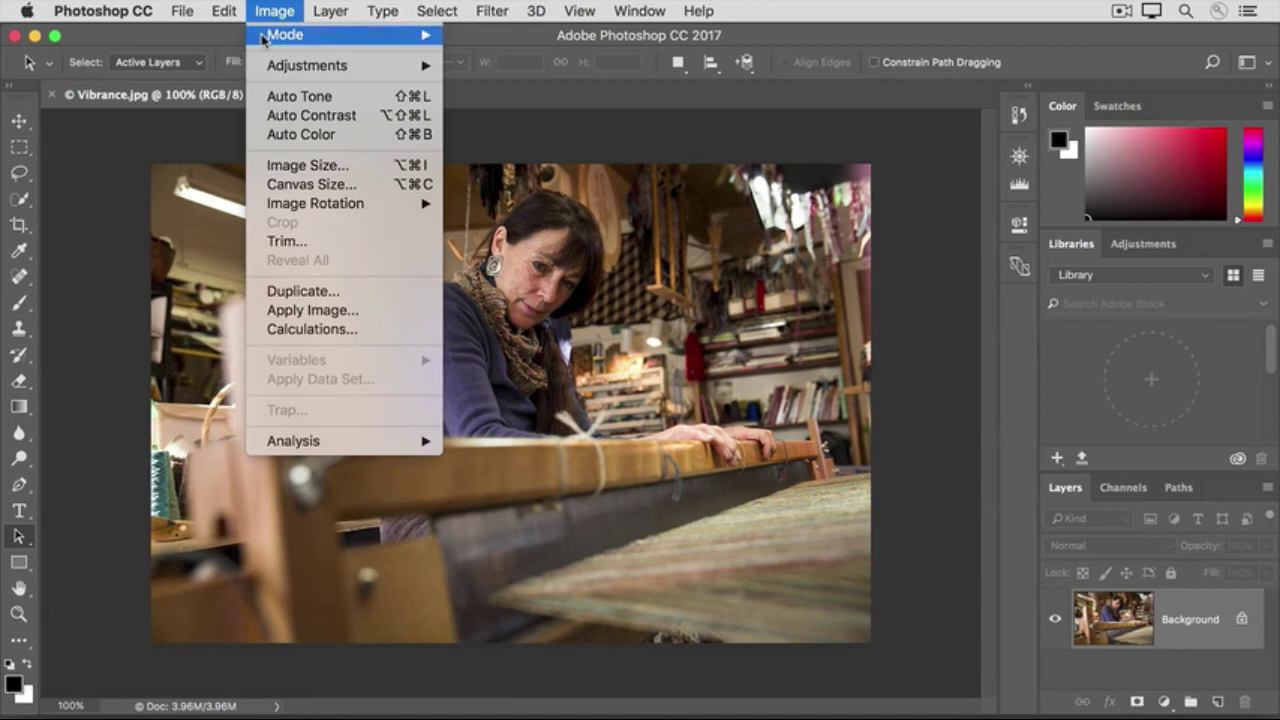
{"action": "mouse_move", "coordinate": [255, 68]}
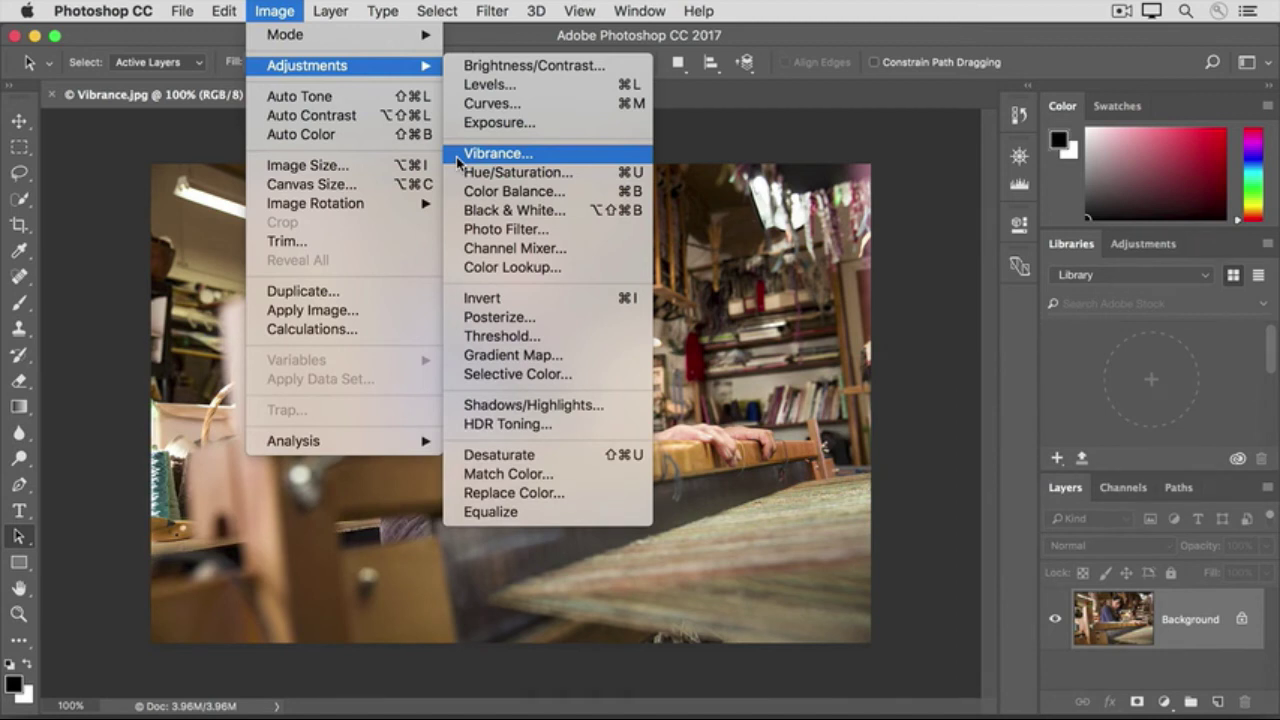
{"action": "left_click", "coordinate": [460, 156]}
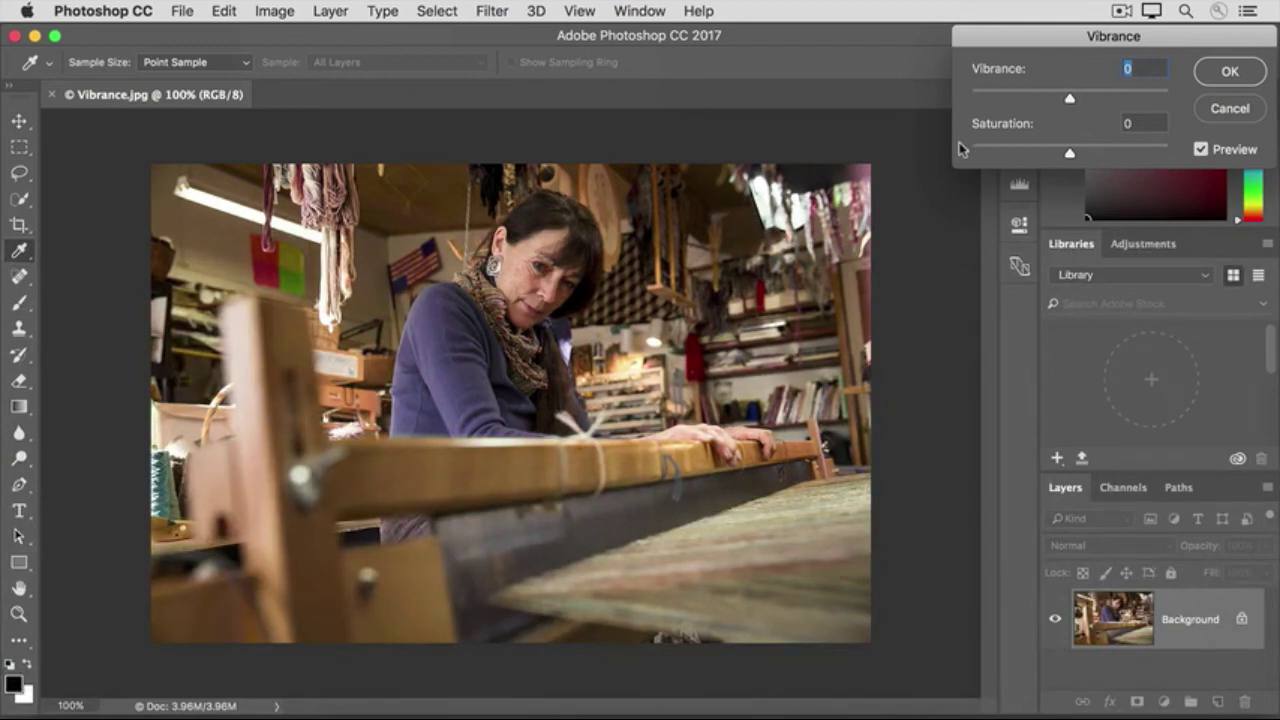
{"action": "left_click", "coordinate": [1070, 154]}
{"action": "left_click_drag", "start_coordinate": [1070, 155], "coordinate": [1132, 158]}
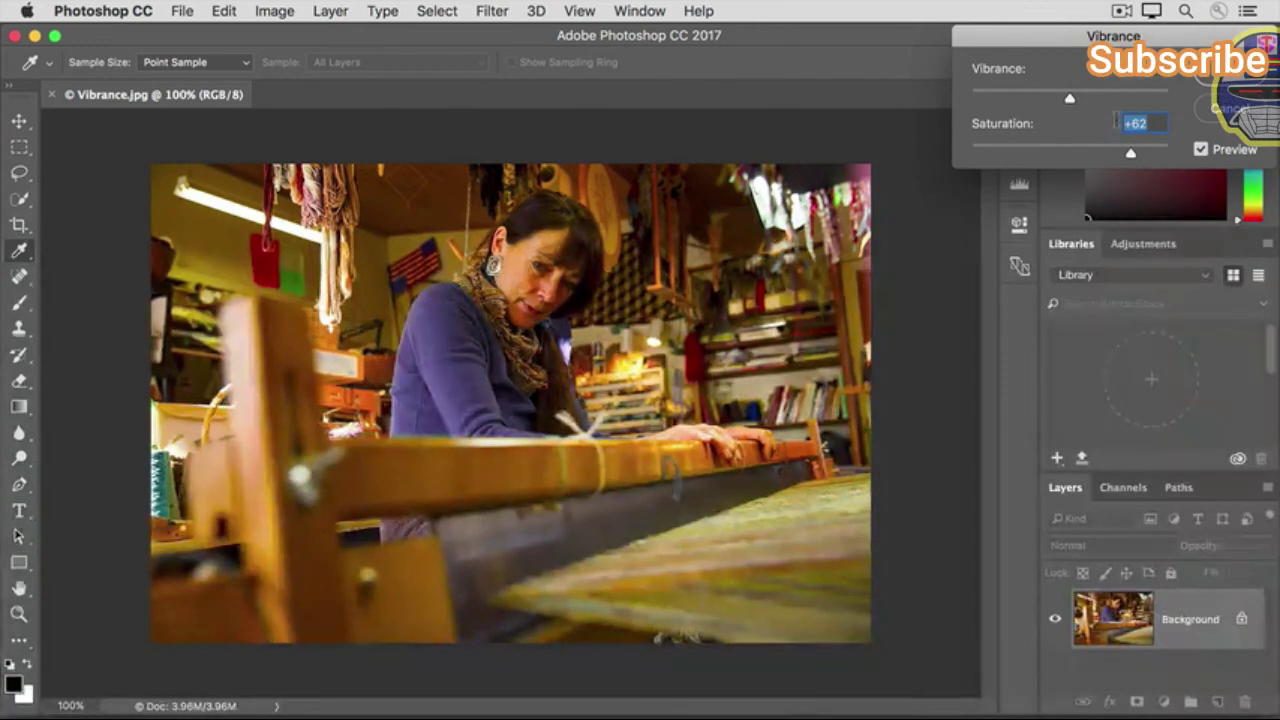
{"action": "type", "text": "0"}
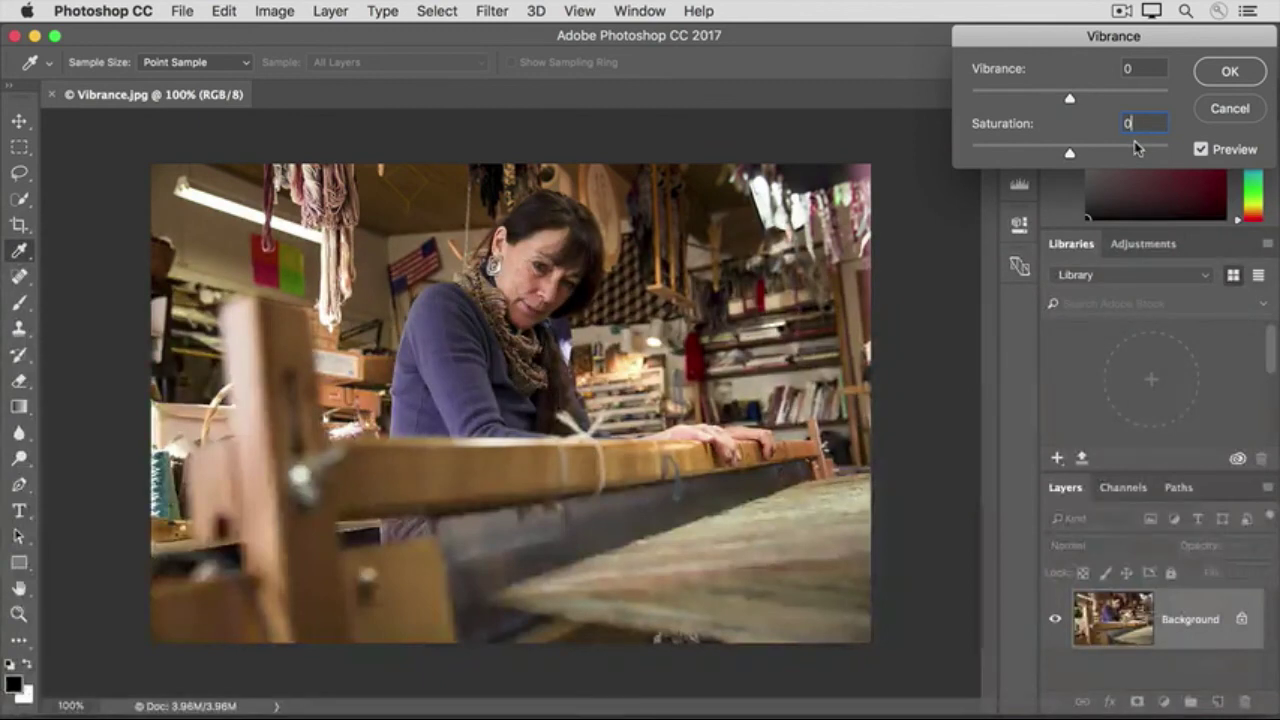
Step: Set Vibrance to +60, compare the photo with the preview off and on, and apply the adjustment
{"action": "left_click_drag", "start_coordinate": [1071, 99], "coordinate": [1131, 101]}
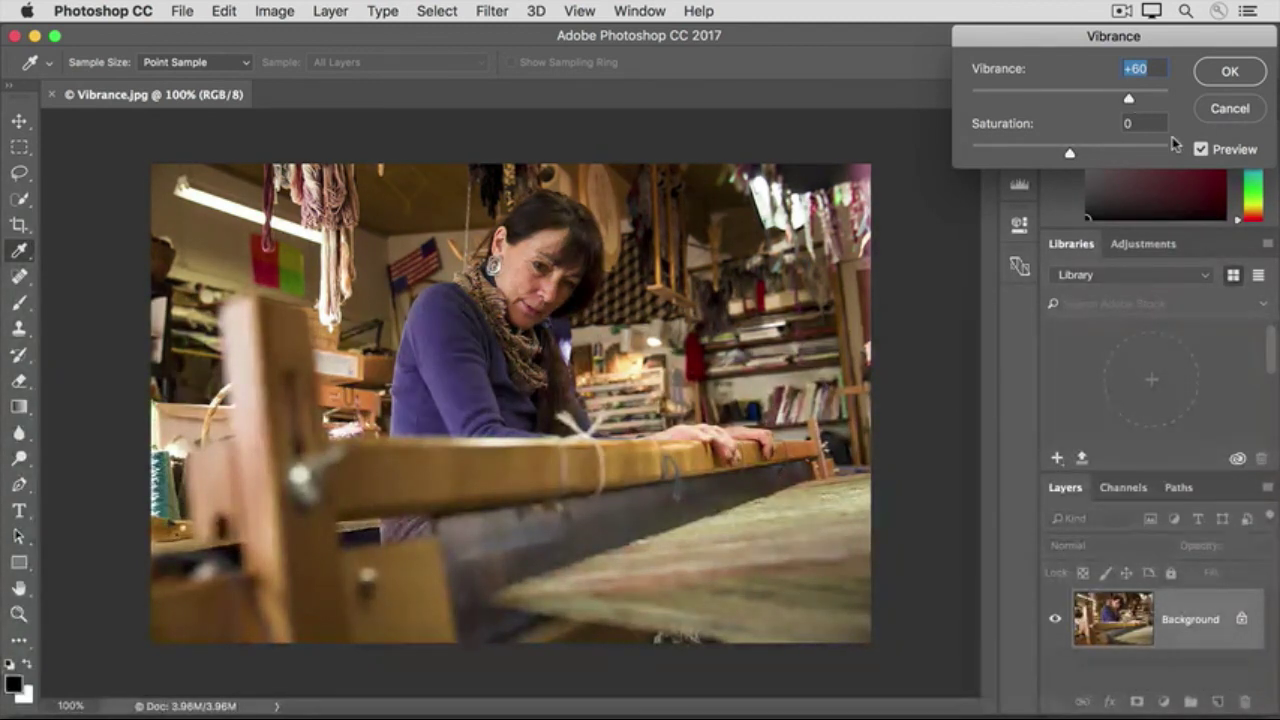
{"action": "left_click", "coordinate": [1202, 155]}
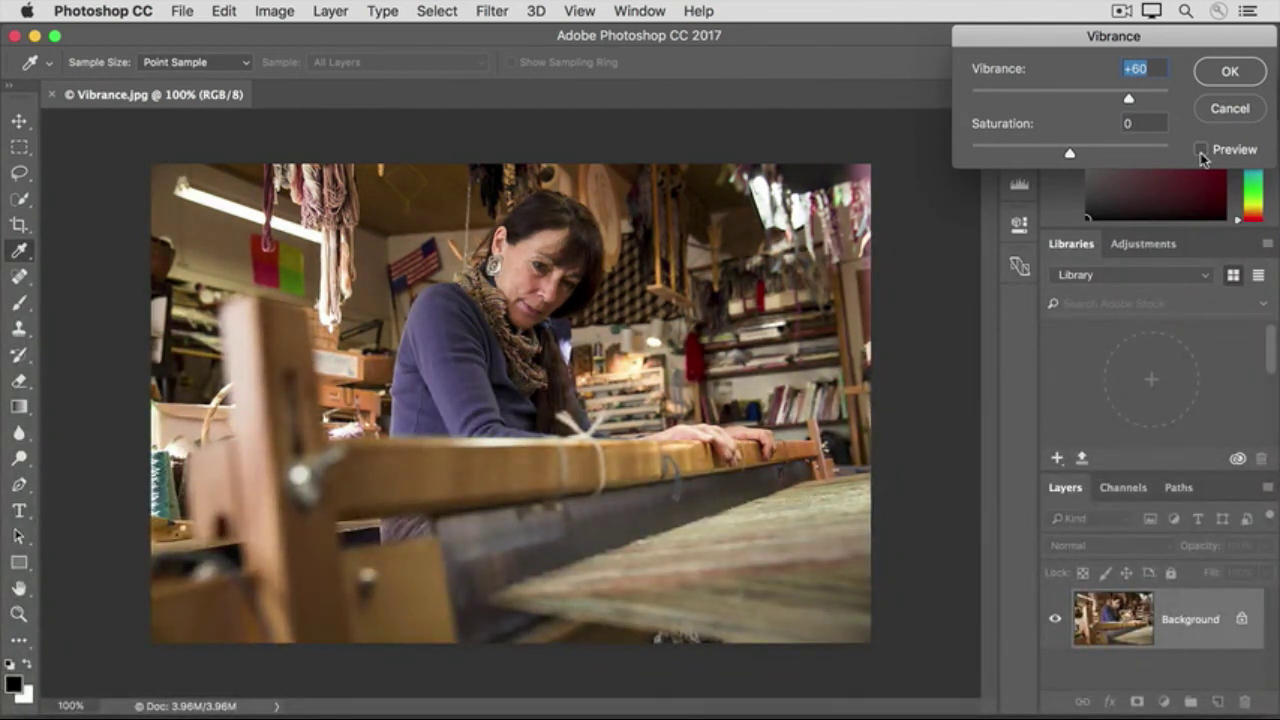
{"action": "left_click", "coordinate": [1202, 155]}
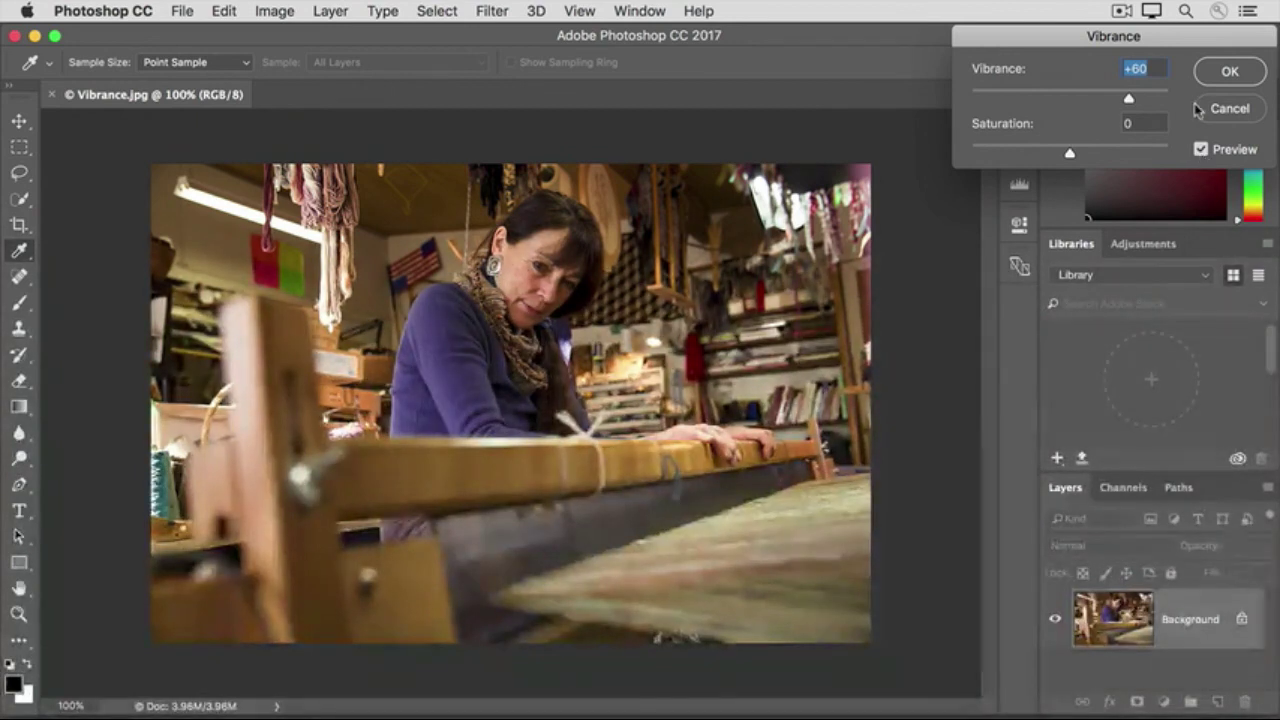
{"action": "left_click", "coordinate": [1210, 75]}
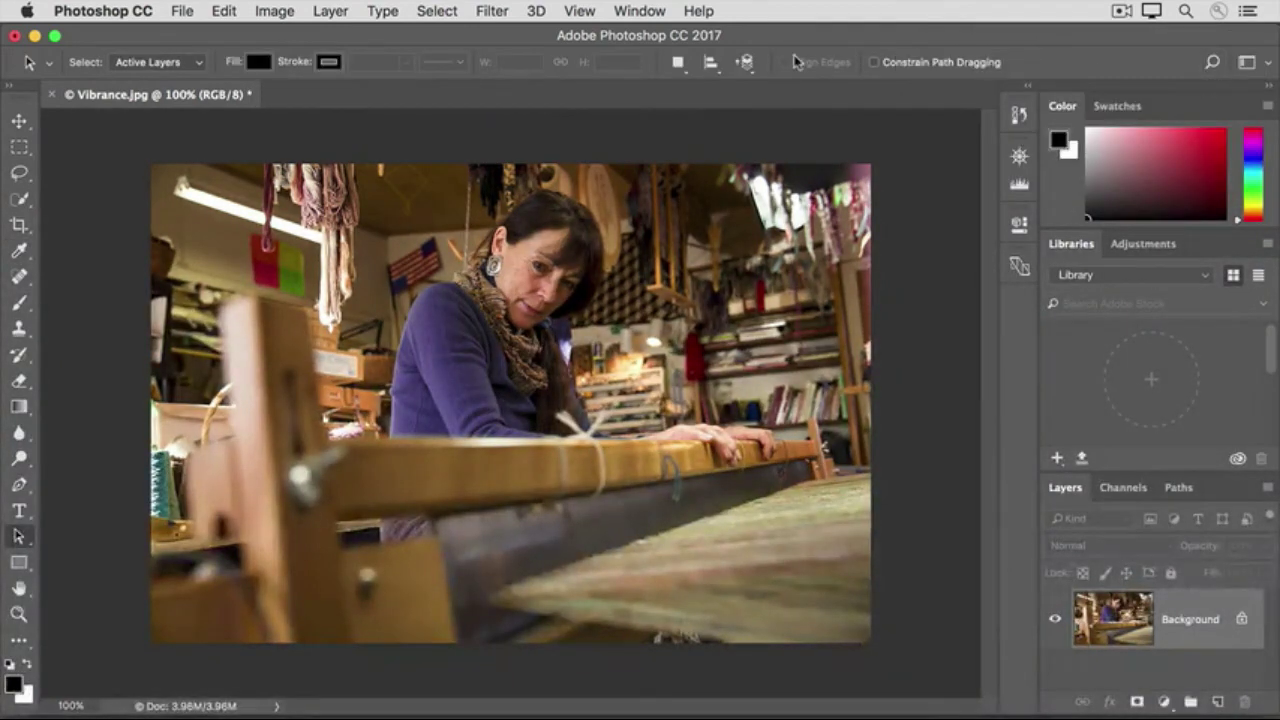
{"action": "left_click", "coordinate": [182, 11]}
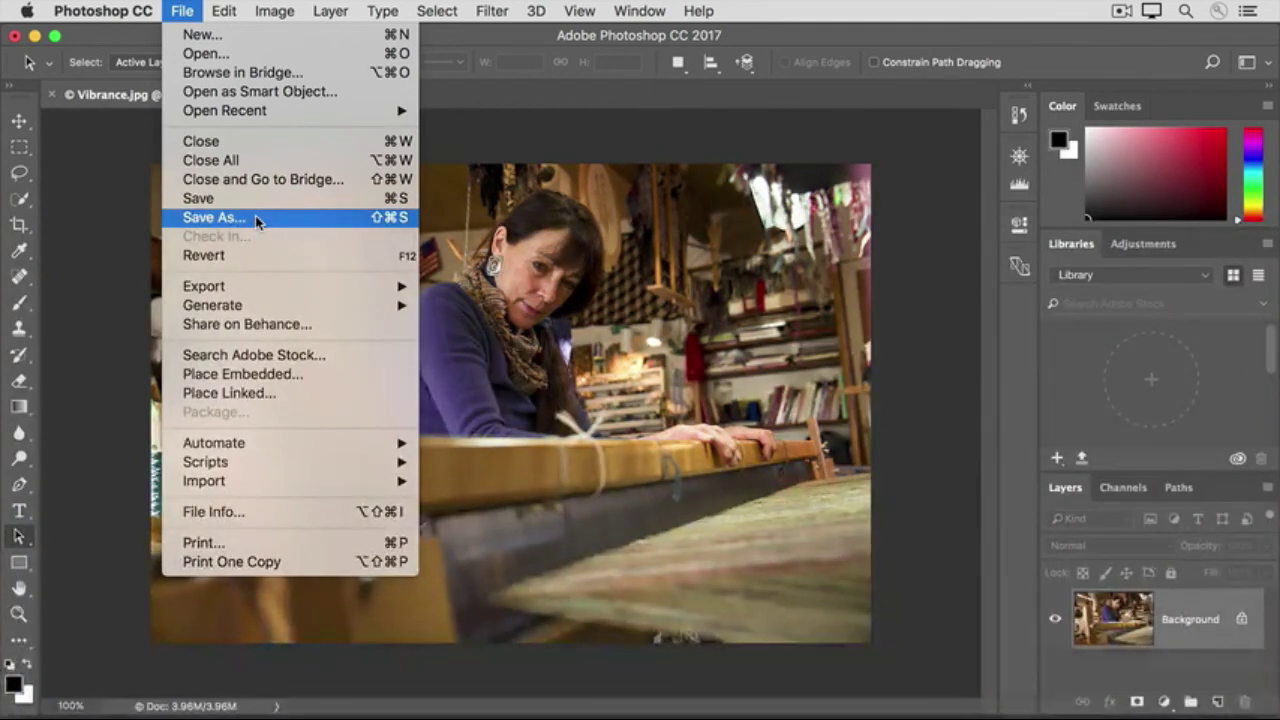
{"action": "left_click", "coordinate": [94, 221]}
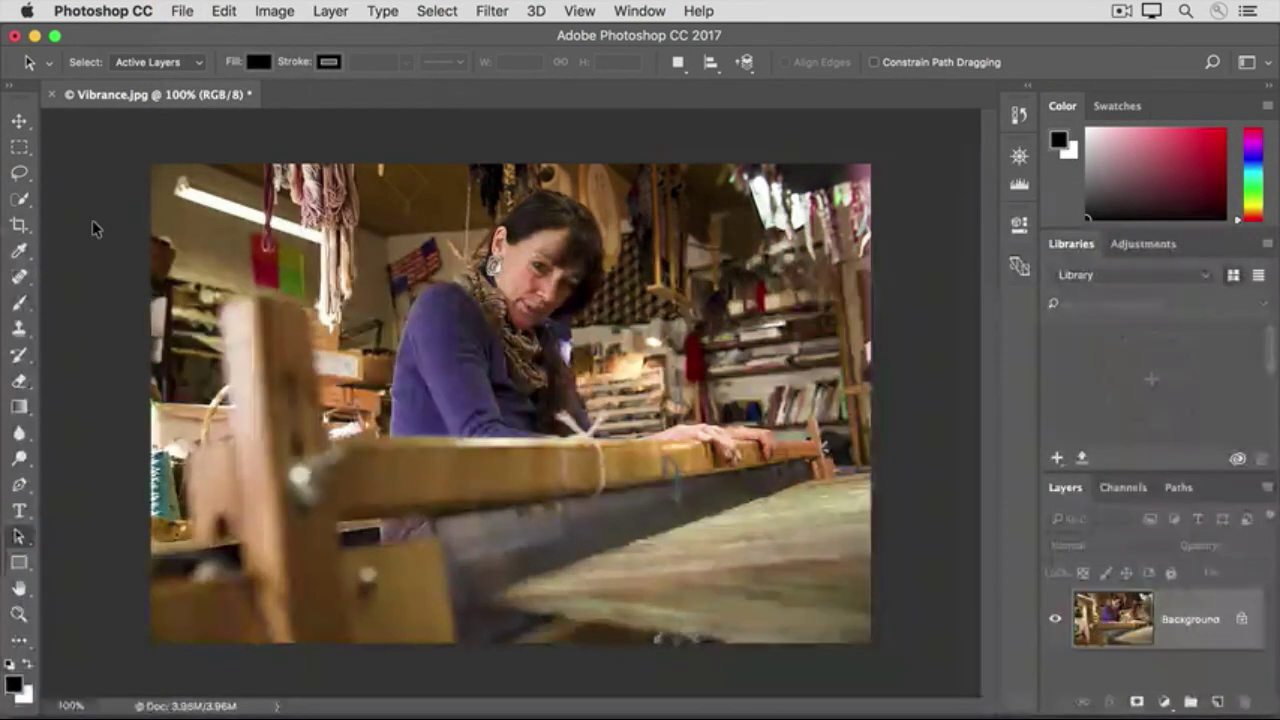